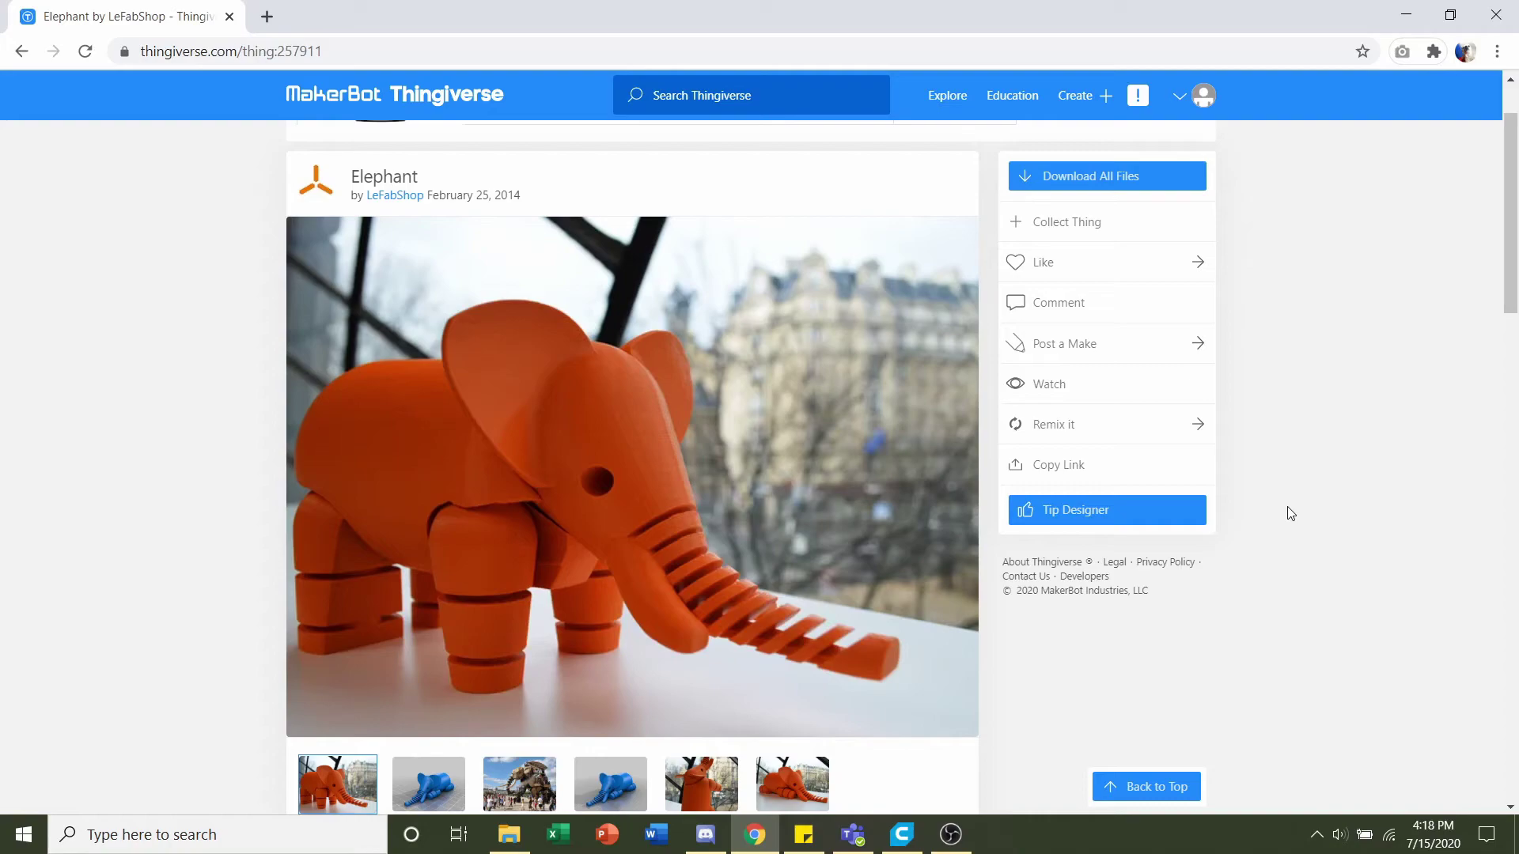
# Read the summary and printing instructions on the Elephant model page, enlarging the text as needed.
pyautogui.scroll(-8, 1291, 513)
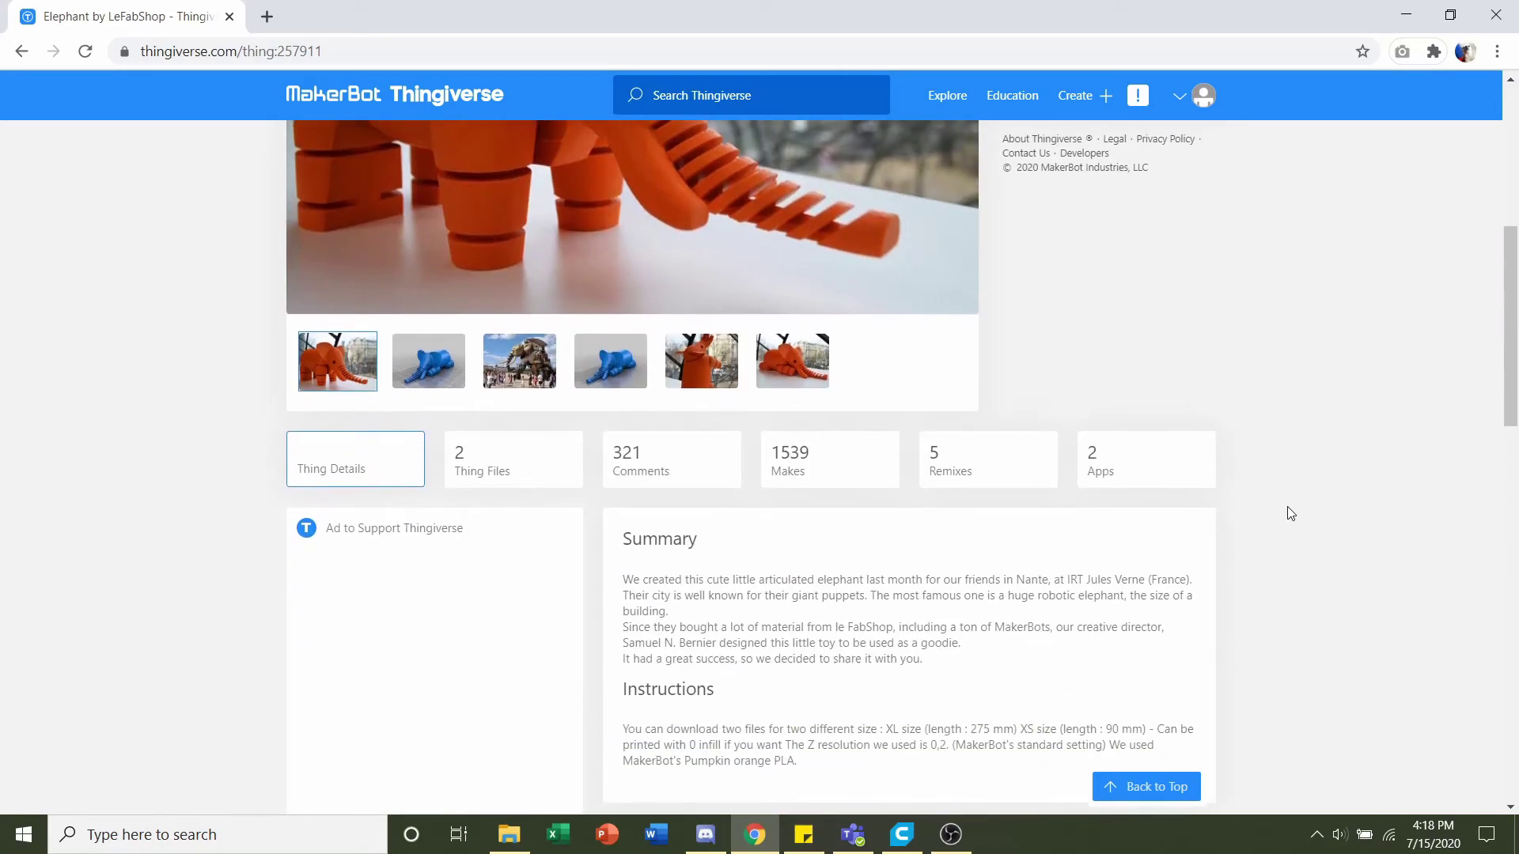
pyautogui.keyDown('ctrl'); pyautogui.scroll(4, 959, 448); pyautogui.keyUp('ctrl')
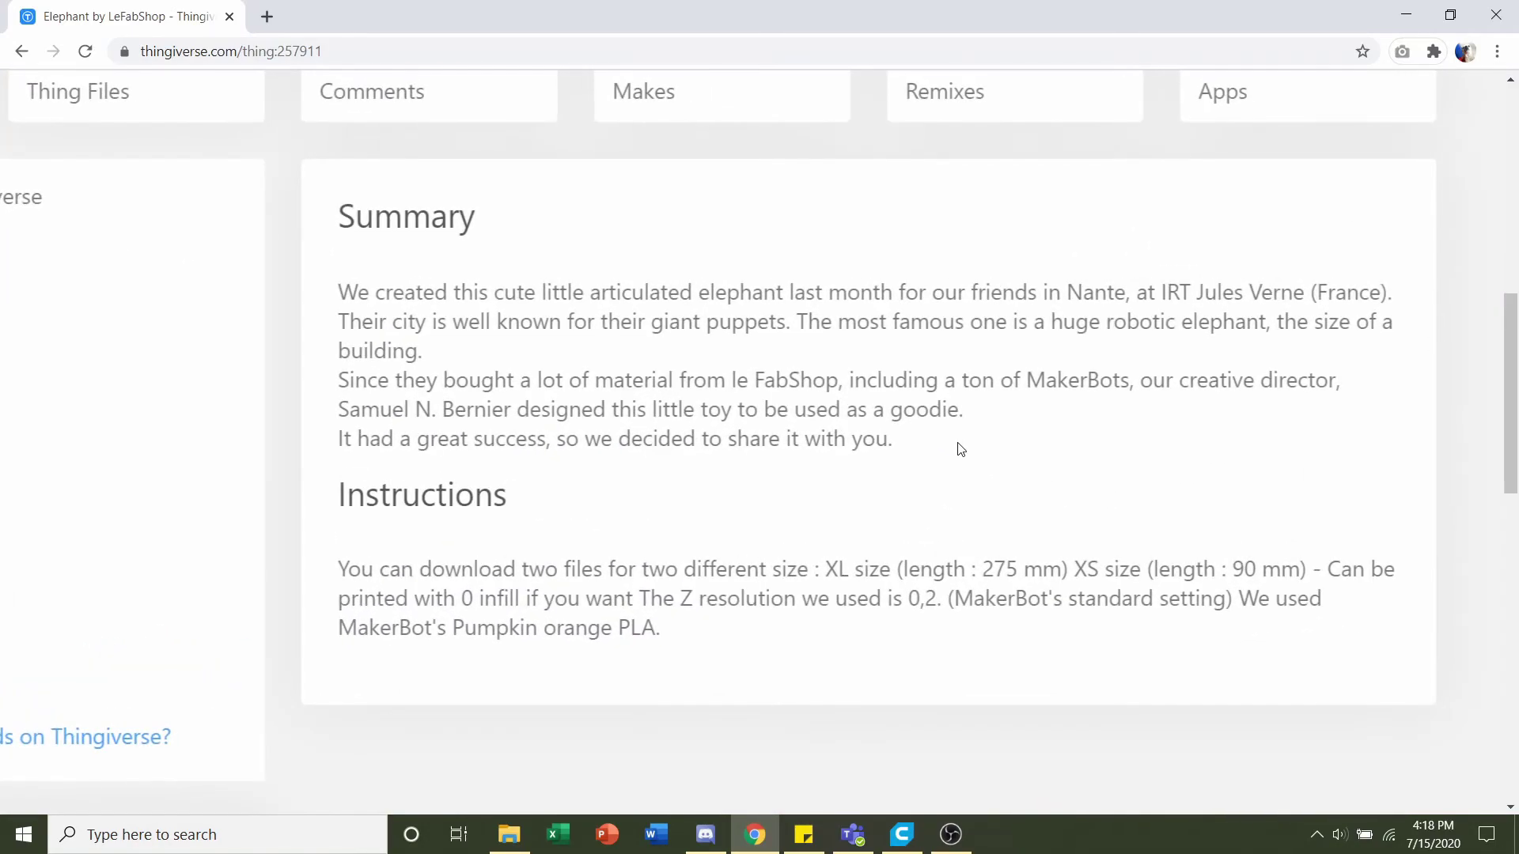
pyautogui.scroll(-2, 959, 445)
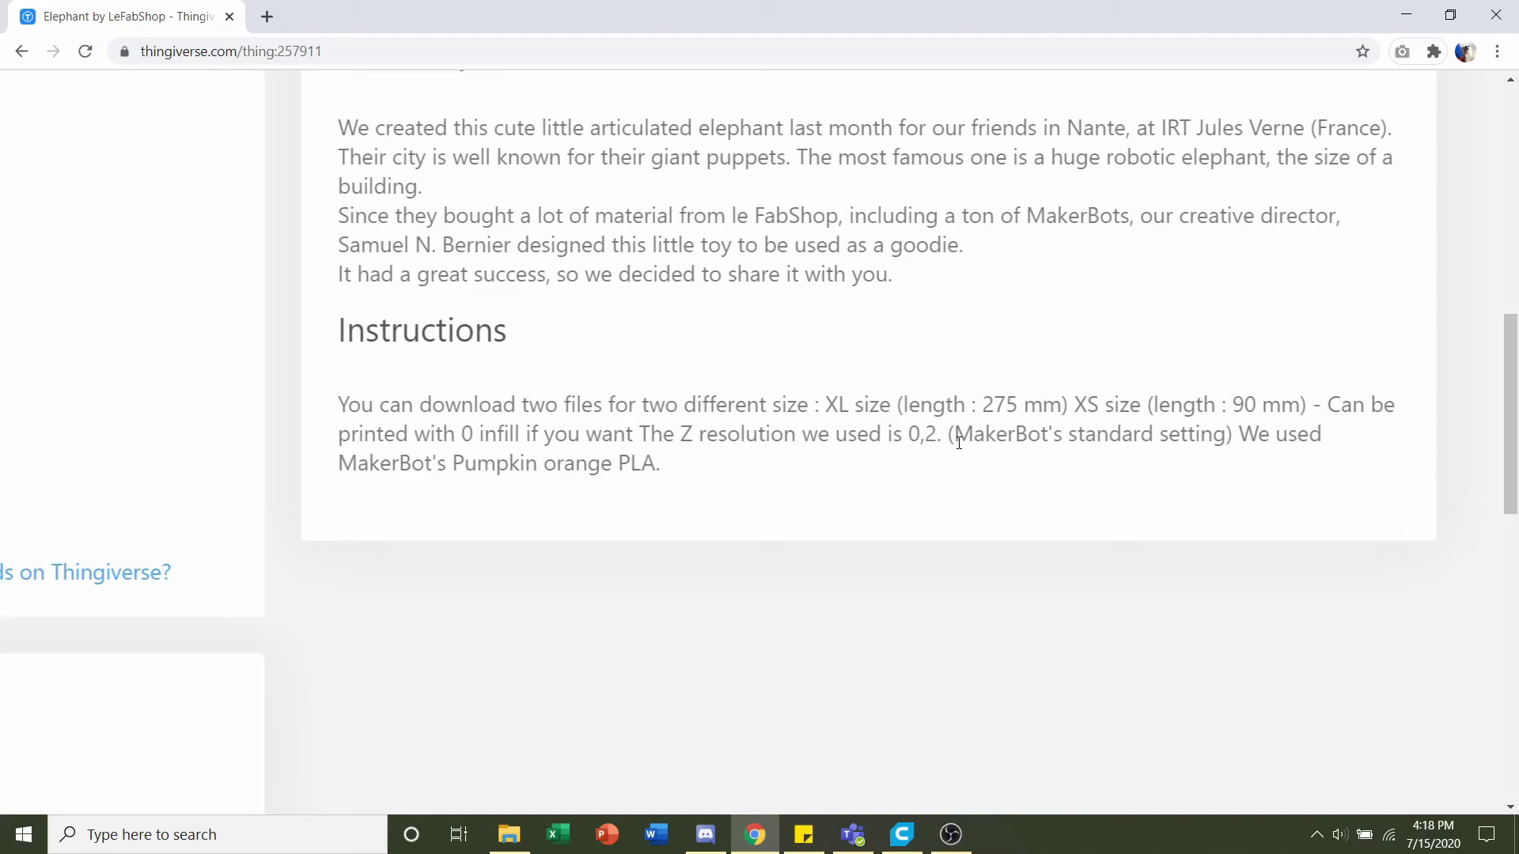
pyautogui.keyDown('ctrl'); pyautogui.scroll(-3, 959, 443); pyautogui.keyUp('ctrl')
pyautogui.scroll(2, 958, 441)
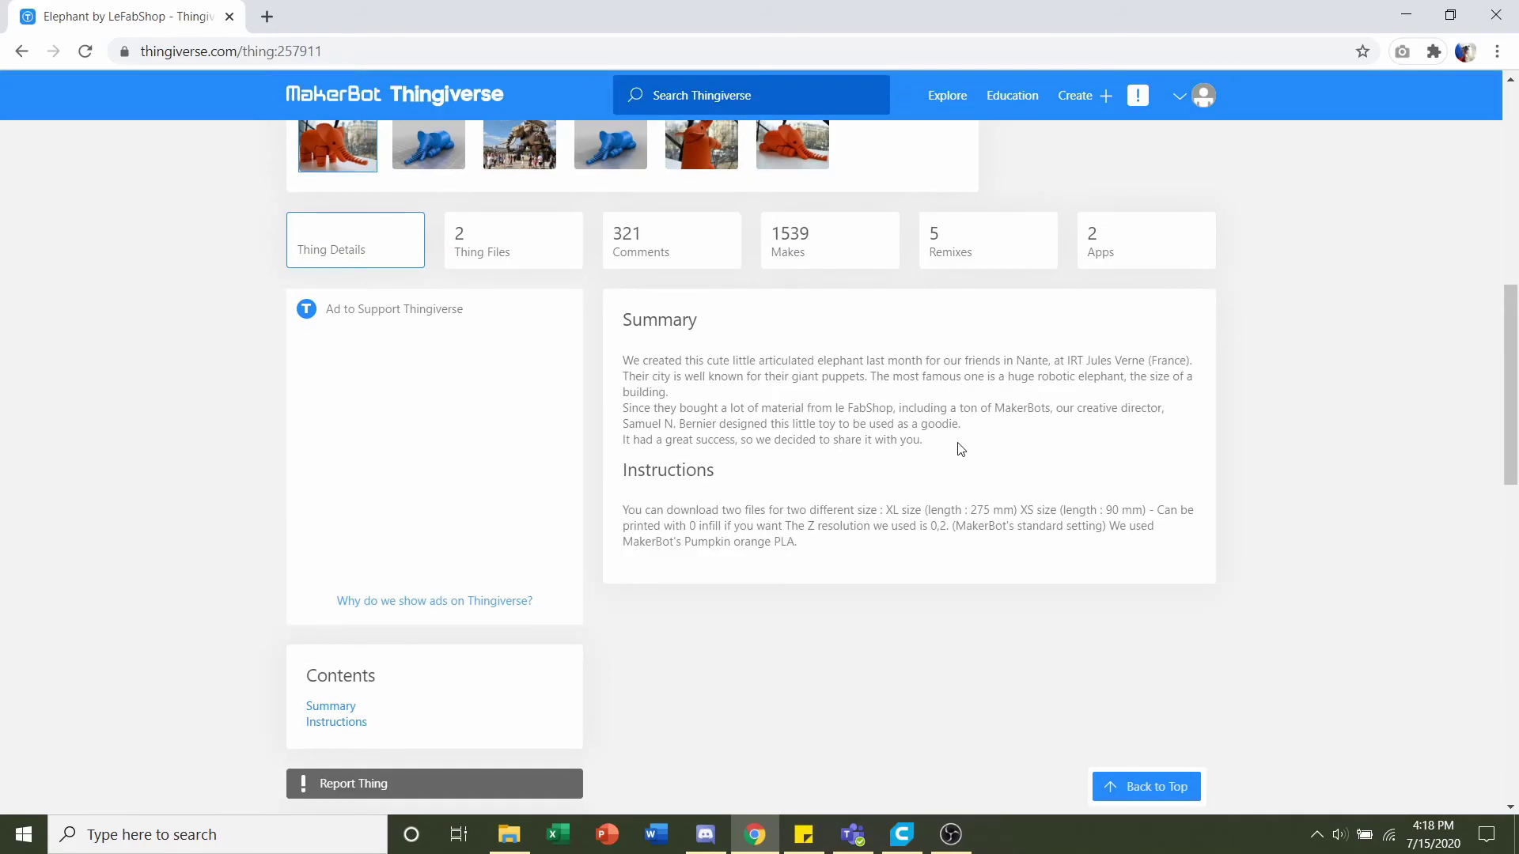
pyautogui.keyDown('ctrl'); pyautogui.scroll(1, 960, 448); pyautogui.keyUp('ctrl')
pyautogui.rightClick(958, 445)
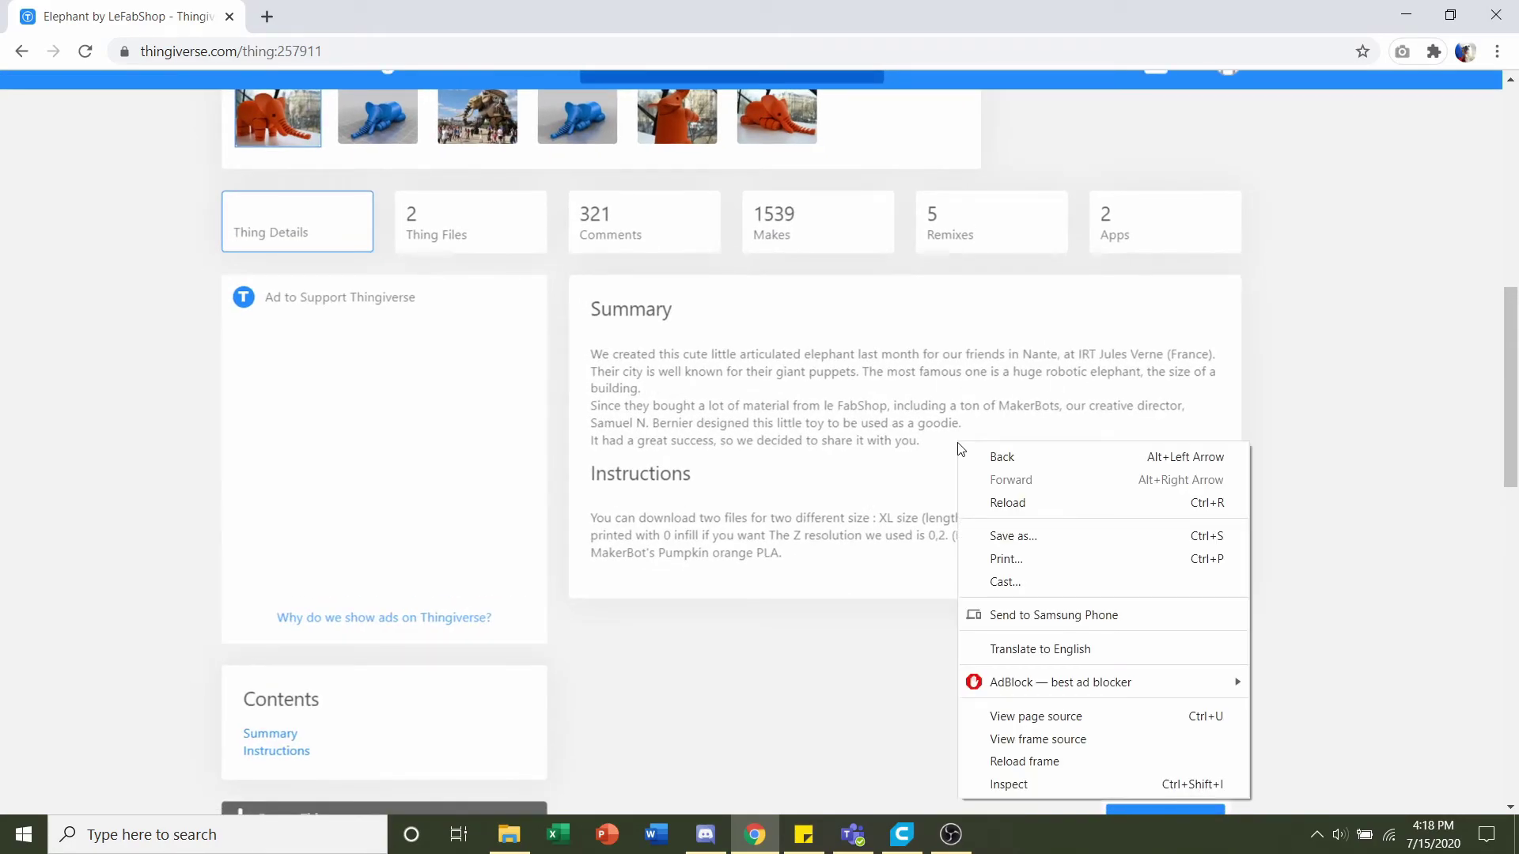
pyautogui.click(848, 423)
pyautogui.keyDown('ctrl'); pyautogui.scroll(-1, 848, 424); pyautogui.keyUp('ctrl')
pyautogui.scroll(6, 847, 427)
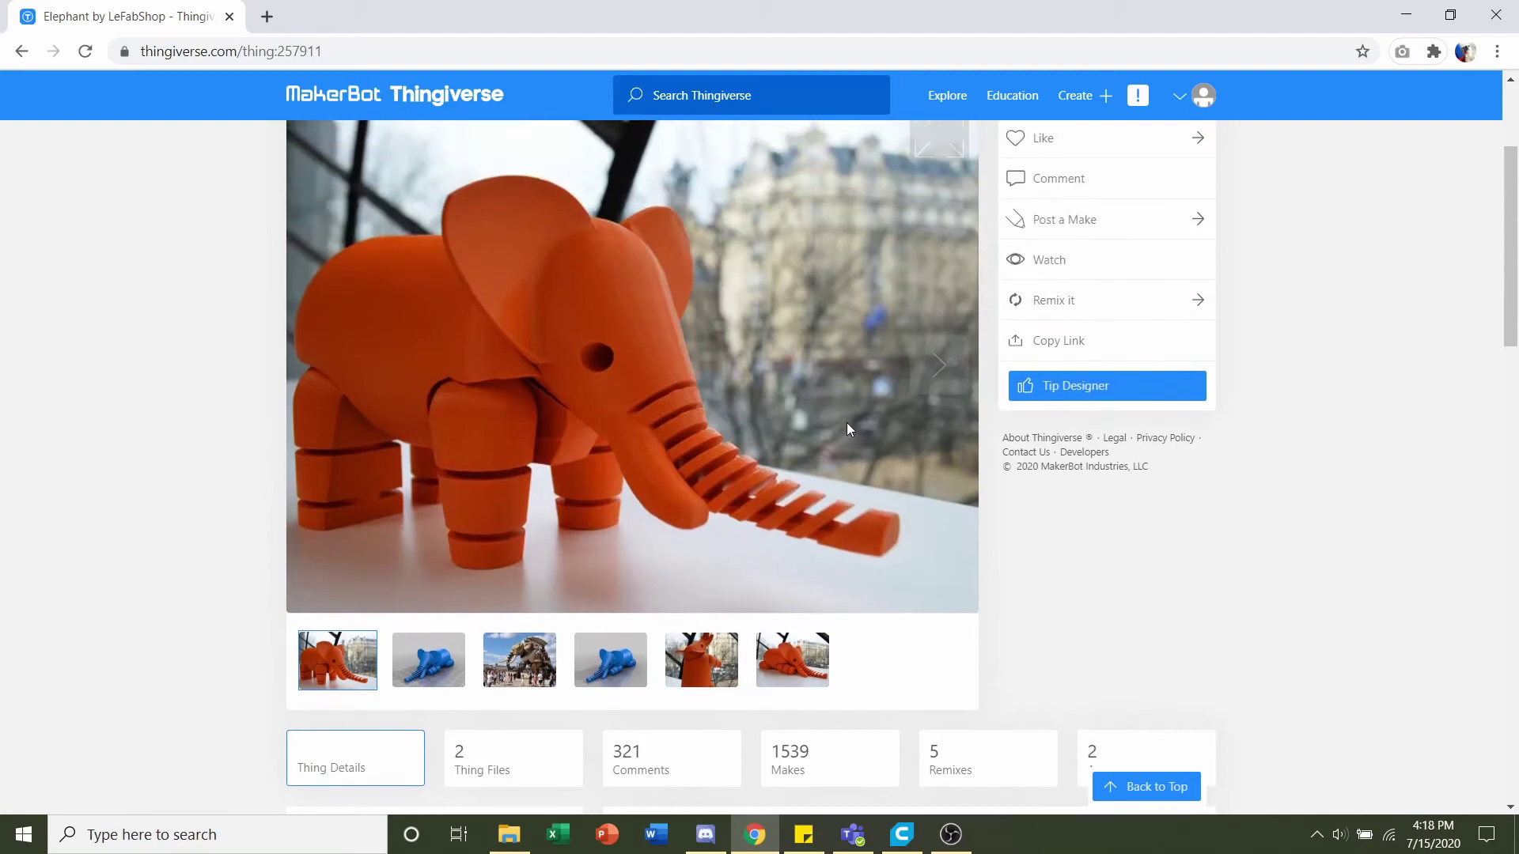
pyautogui.scroll(1, 847, 422)
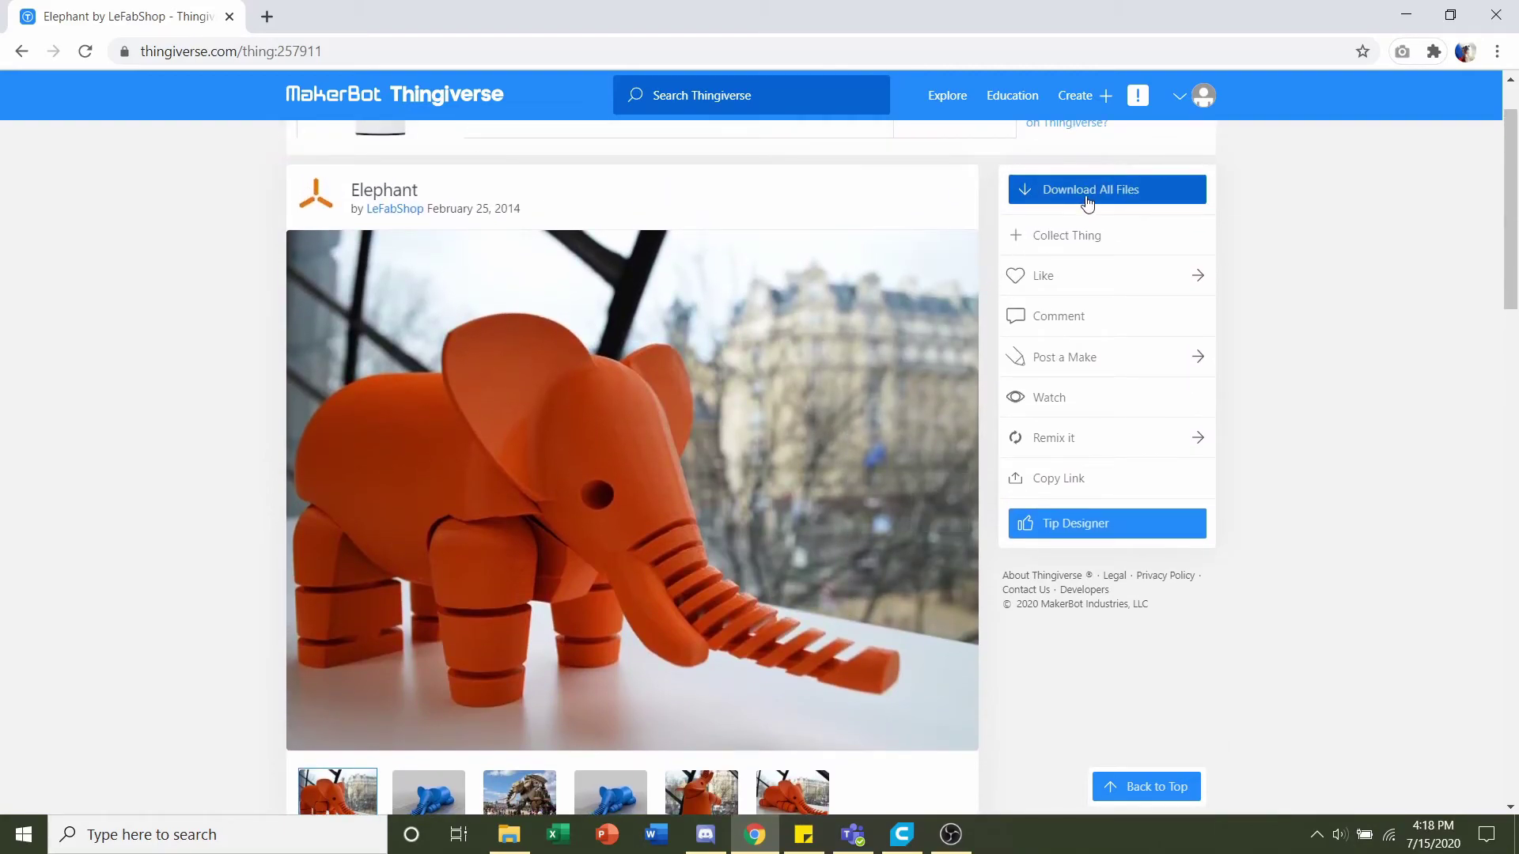
# Open the Thing Files list of the Elephant model to show its downloadable STL files.
pyautogui.scroll(-3, 747, 501)
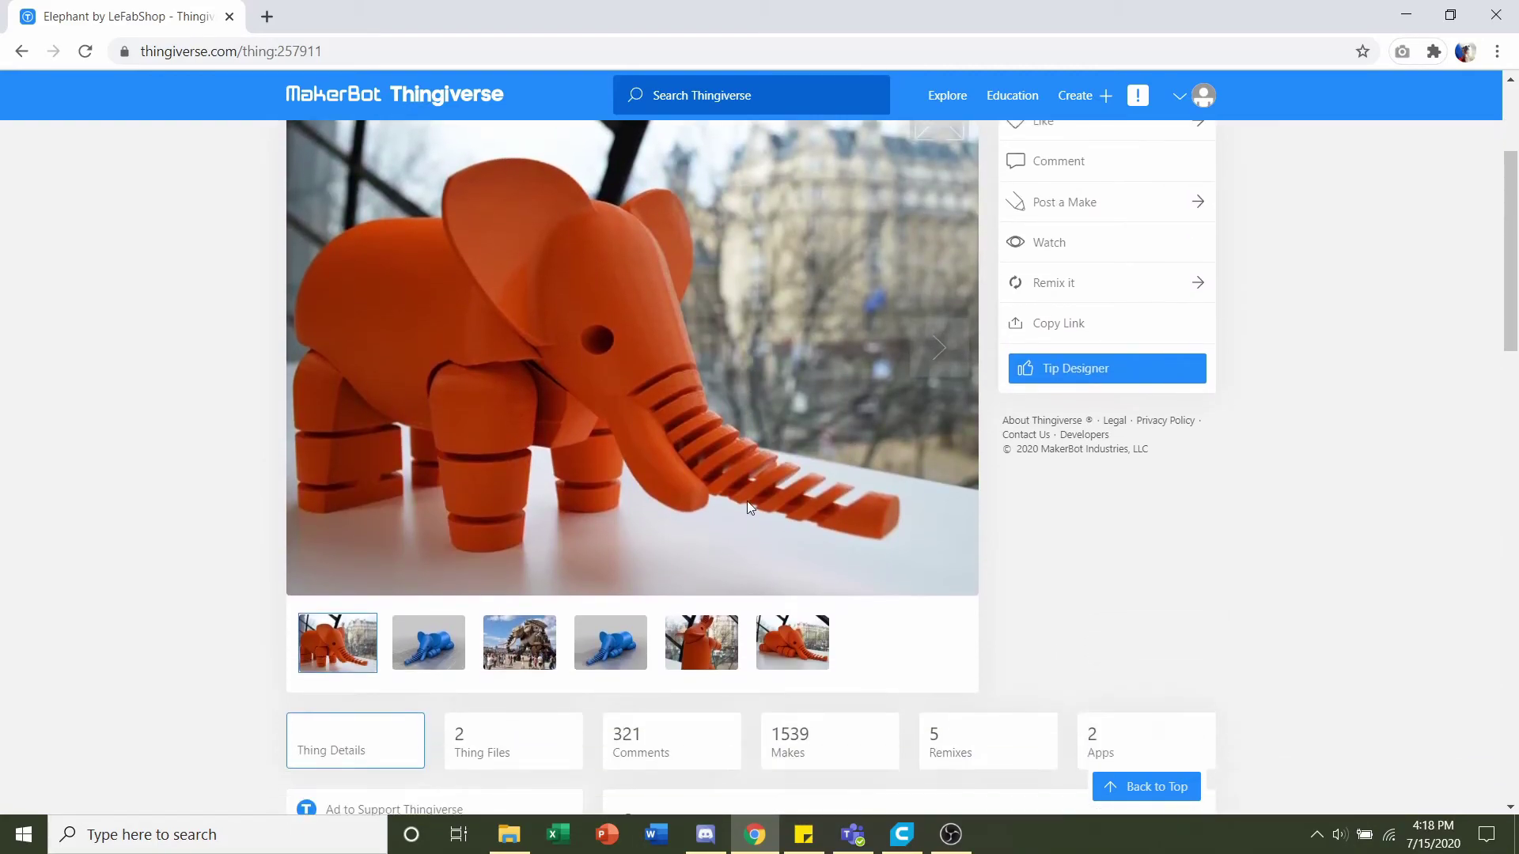
pyautogui.scroll(-1, 750, 506)
pyautogui.click(532, 601)
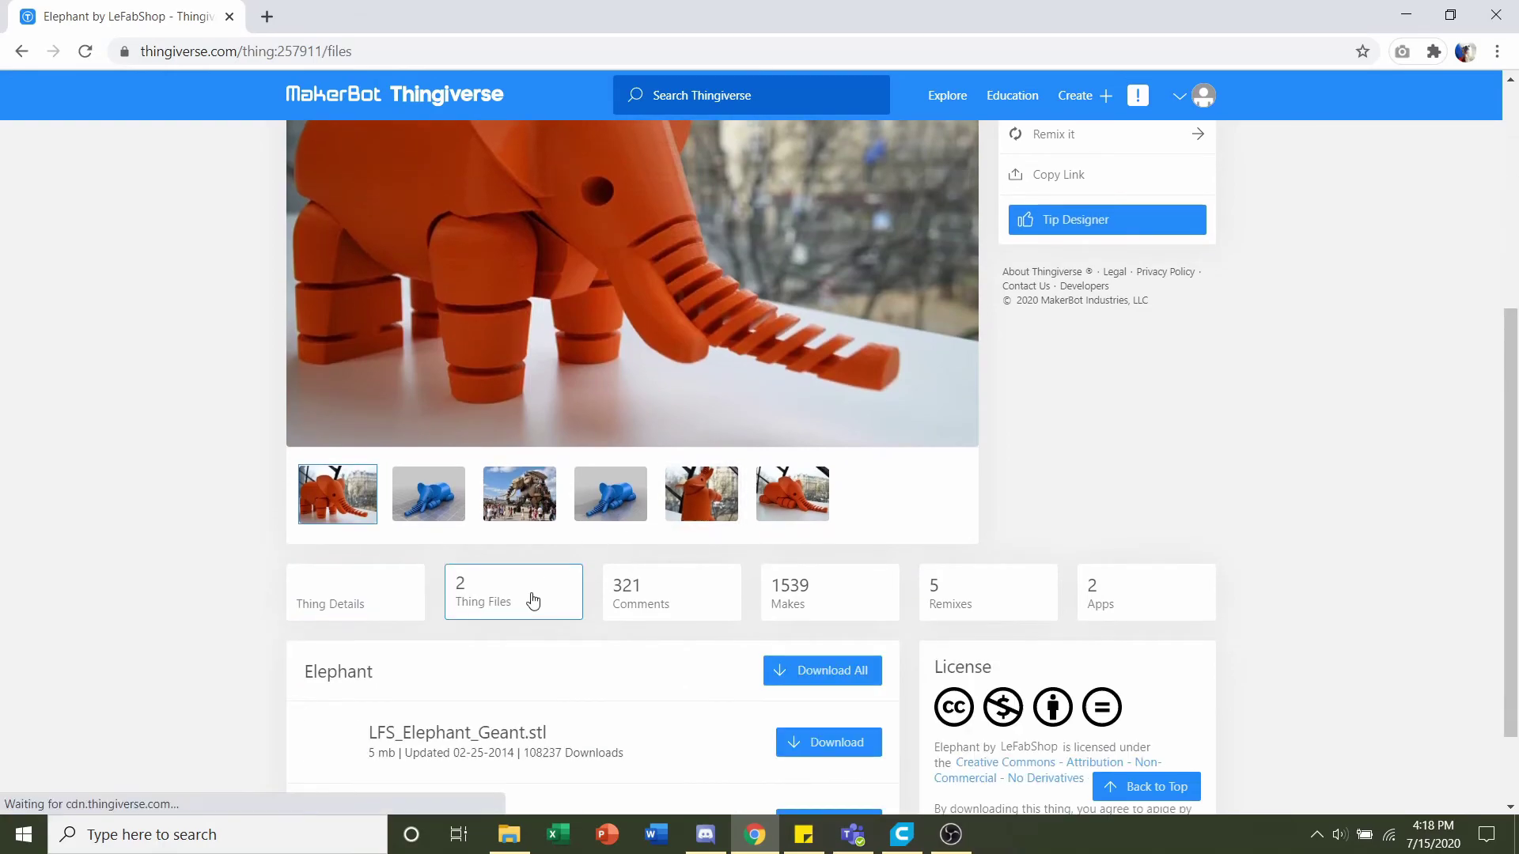
pyautogui.scroll(4, 1259, 419)
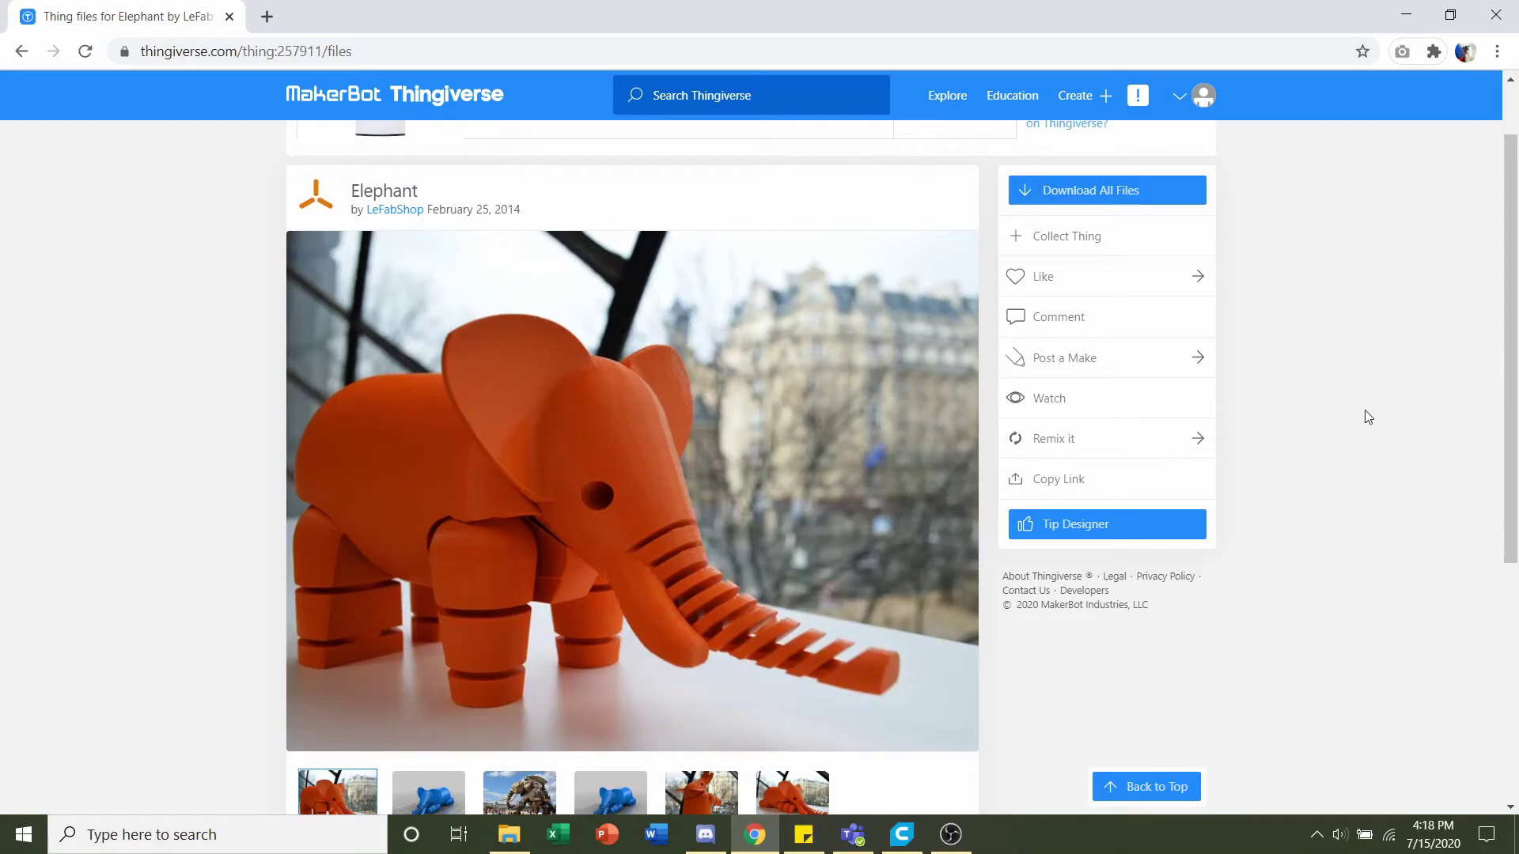
pyautogui.scroll(-5, 1368, 417)
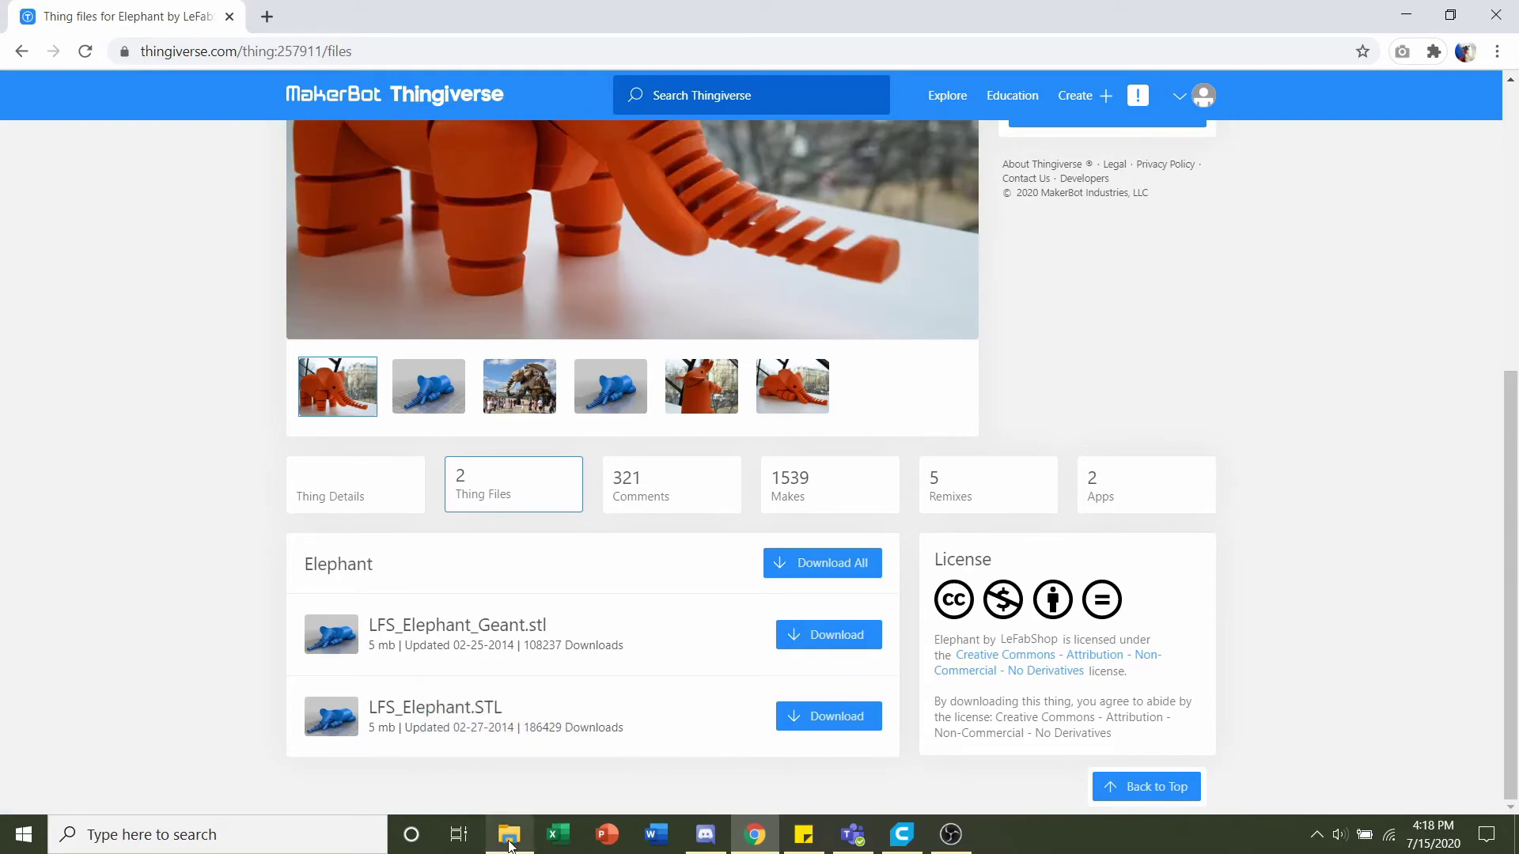
# Switch to File Explorer and pick the downloaded LFS_Elephant.STL in the Downloads HD folder.
pyautogui.click(510, 835)
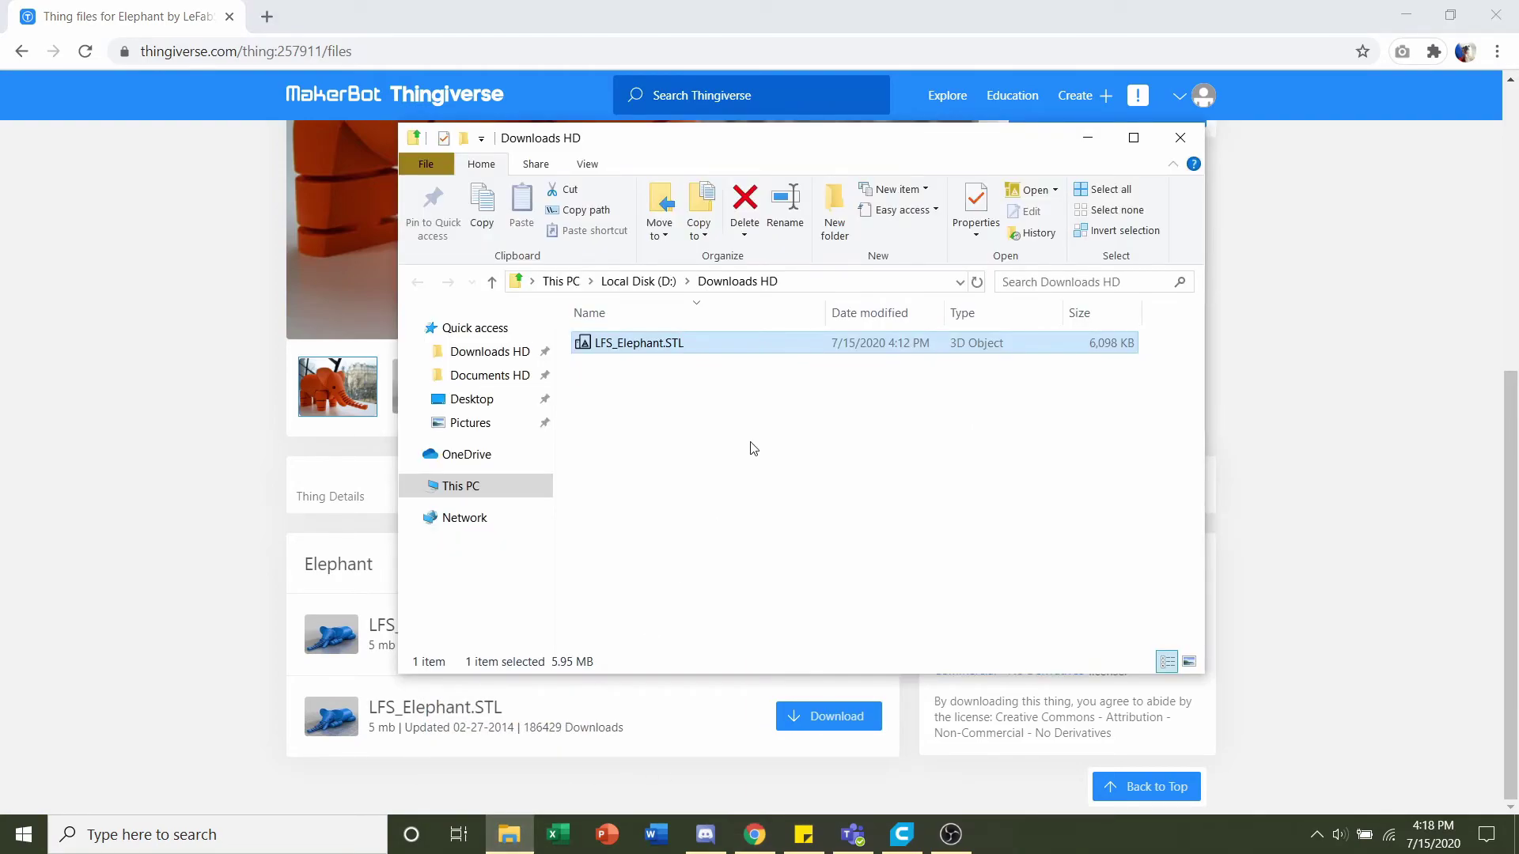
pyautogui.moveTo(682, 346); pyautogui.dragTo(767, 397)
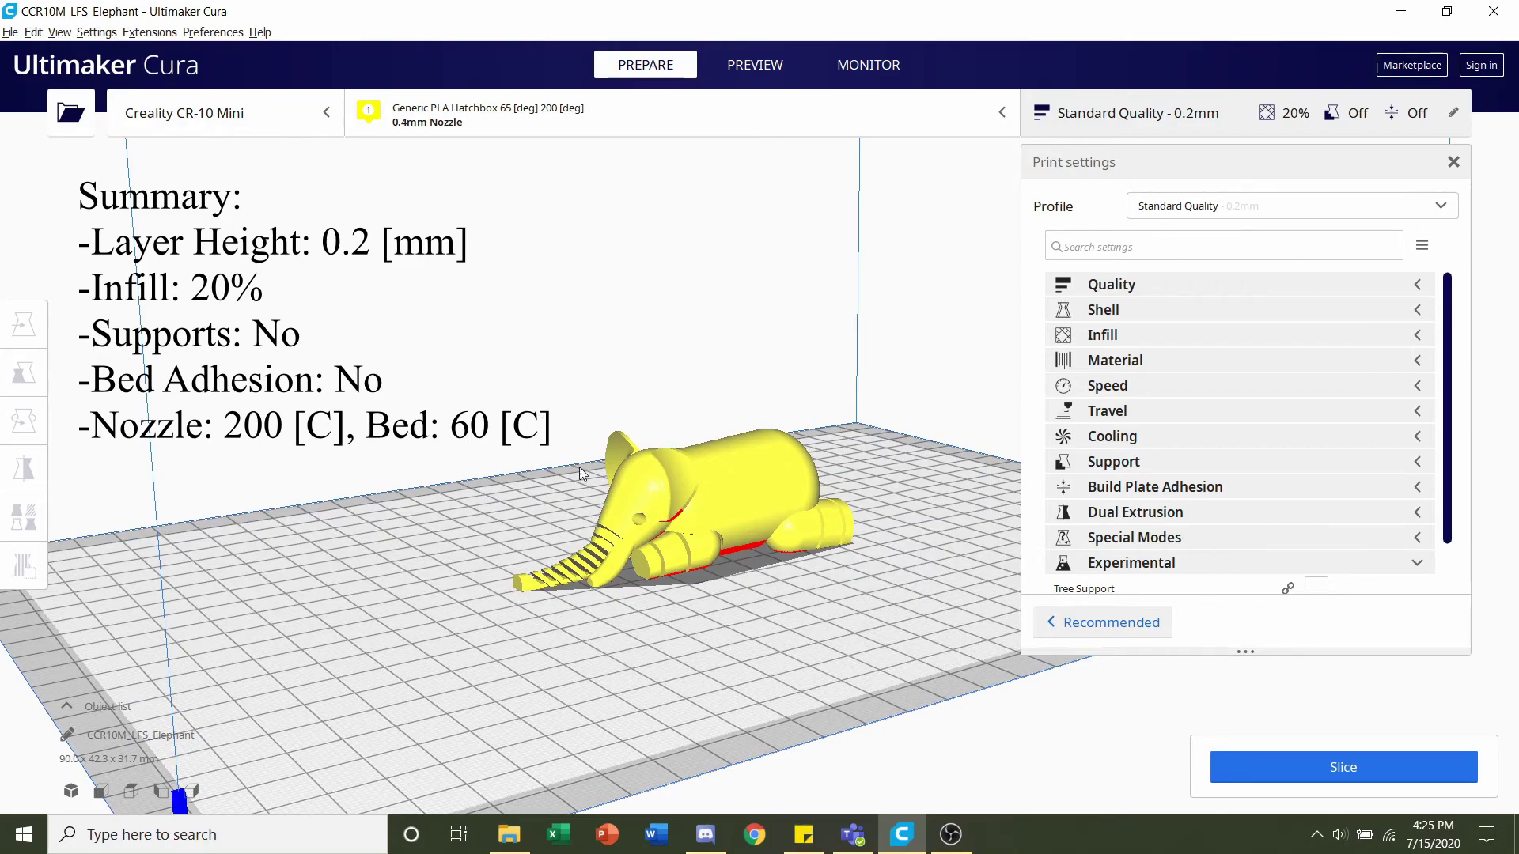
# View the elephant on the build plate and choose the Standard Quality - 0.2 mm print profile.
pyautogui.moveTo(586, 388); pyautogui.dragTo(605, 468, button='right')
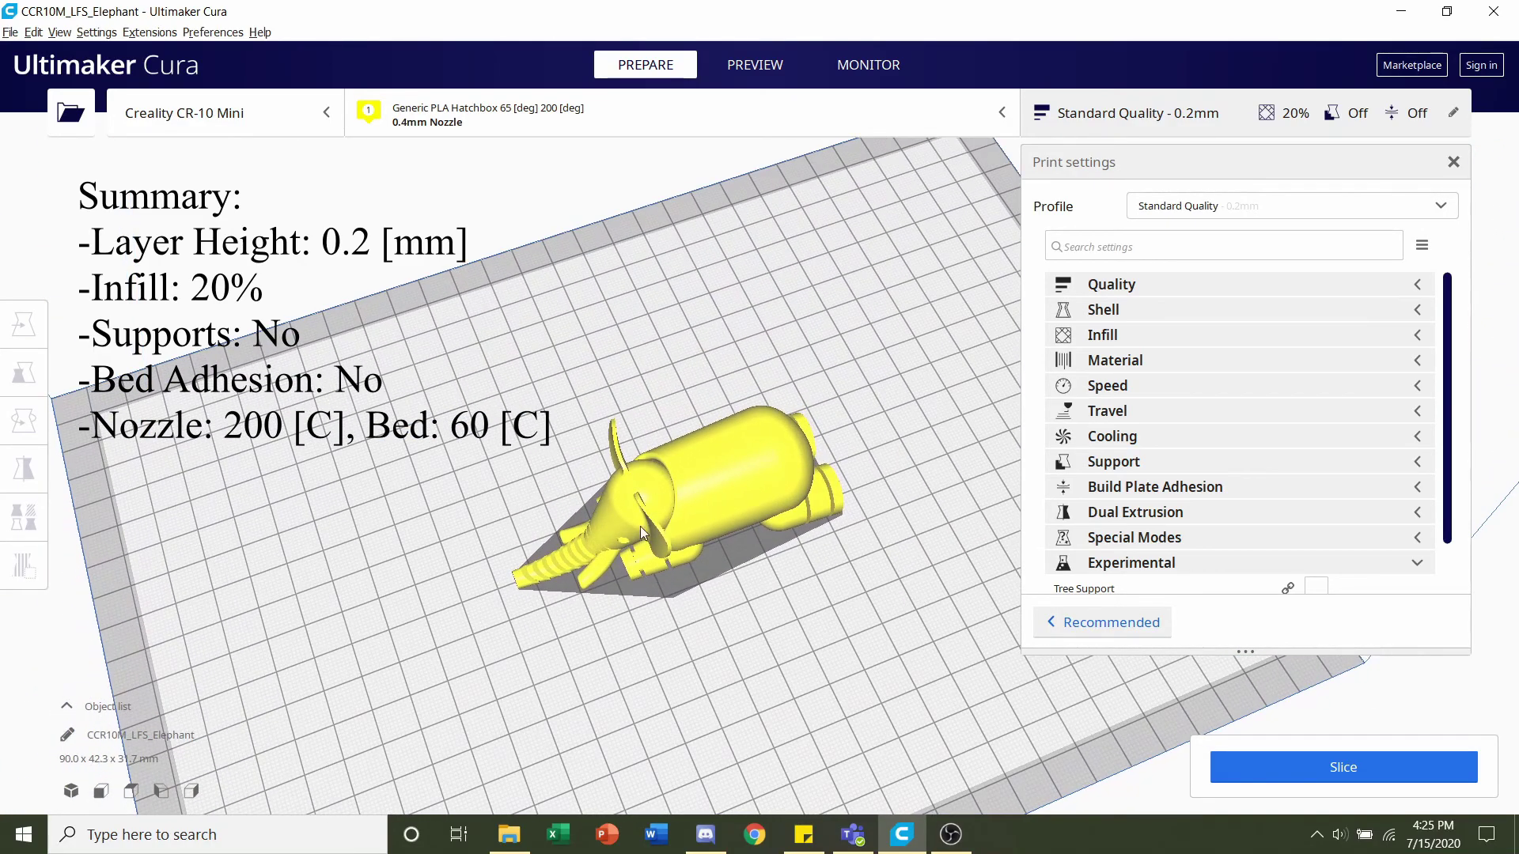
pyautogui.moveTo(639, 525); pyautogui.dragTo(634, 440, button='right')
pyautogui.scroll(3, 663, 465)
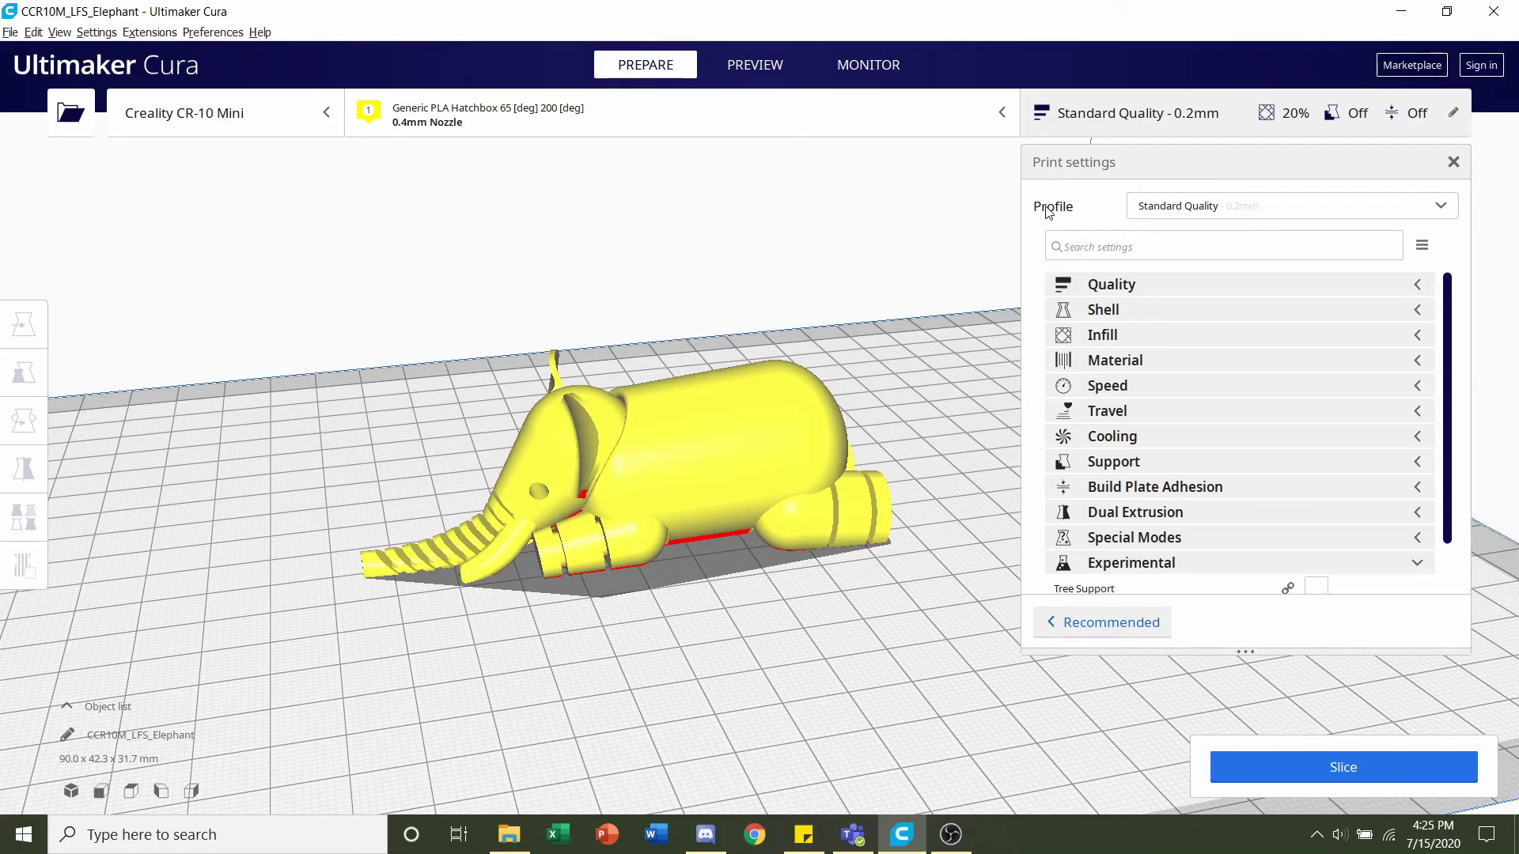
pyautogui.click(1217, 206)
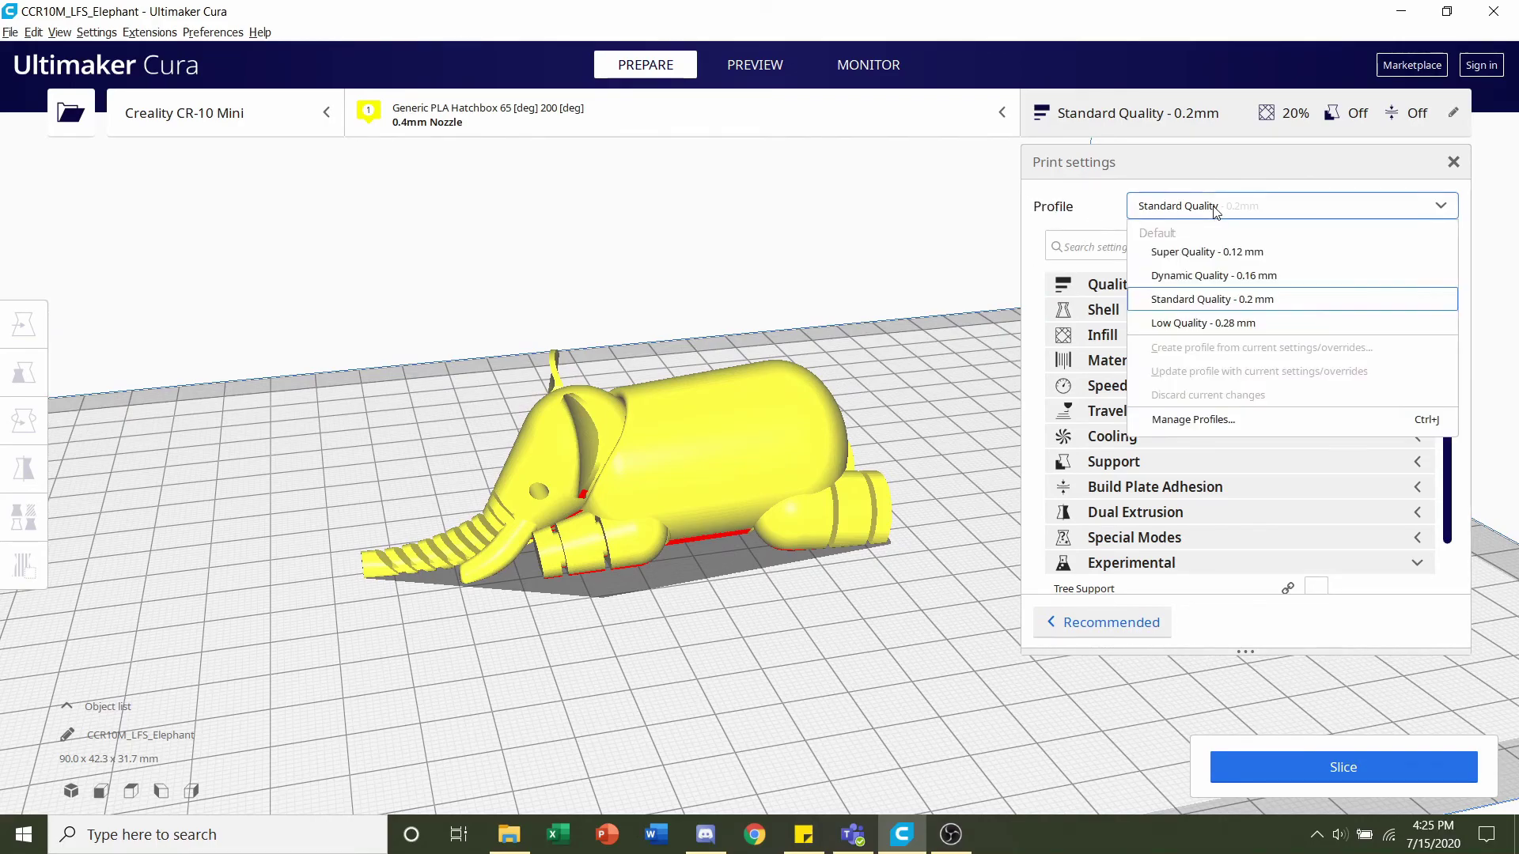
pyautogui.click(1249, 309)
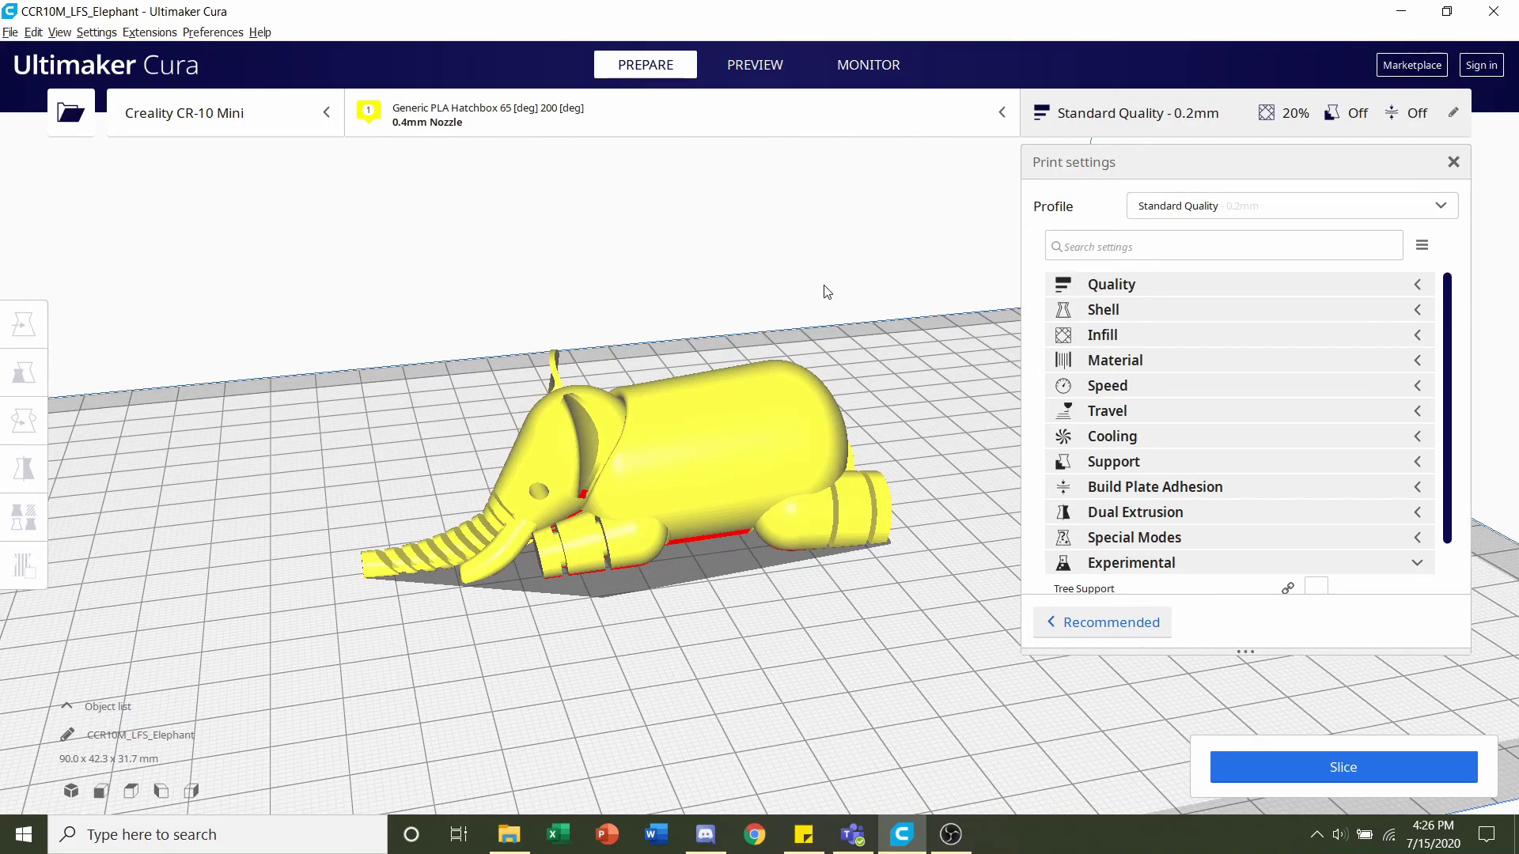
# Check the infill density in the Infill print settings and collapse that category again.
pyautogui.click(1159, 338)
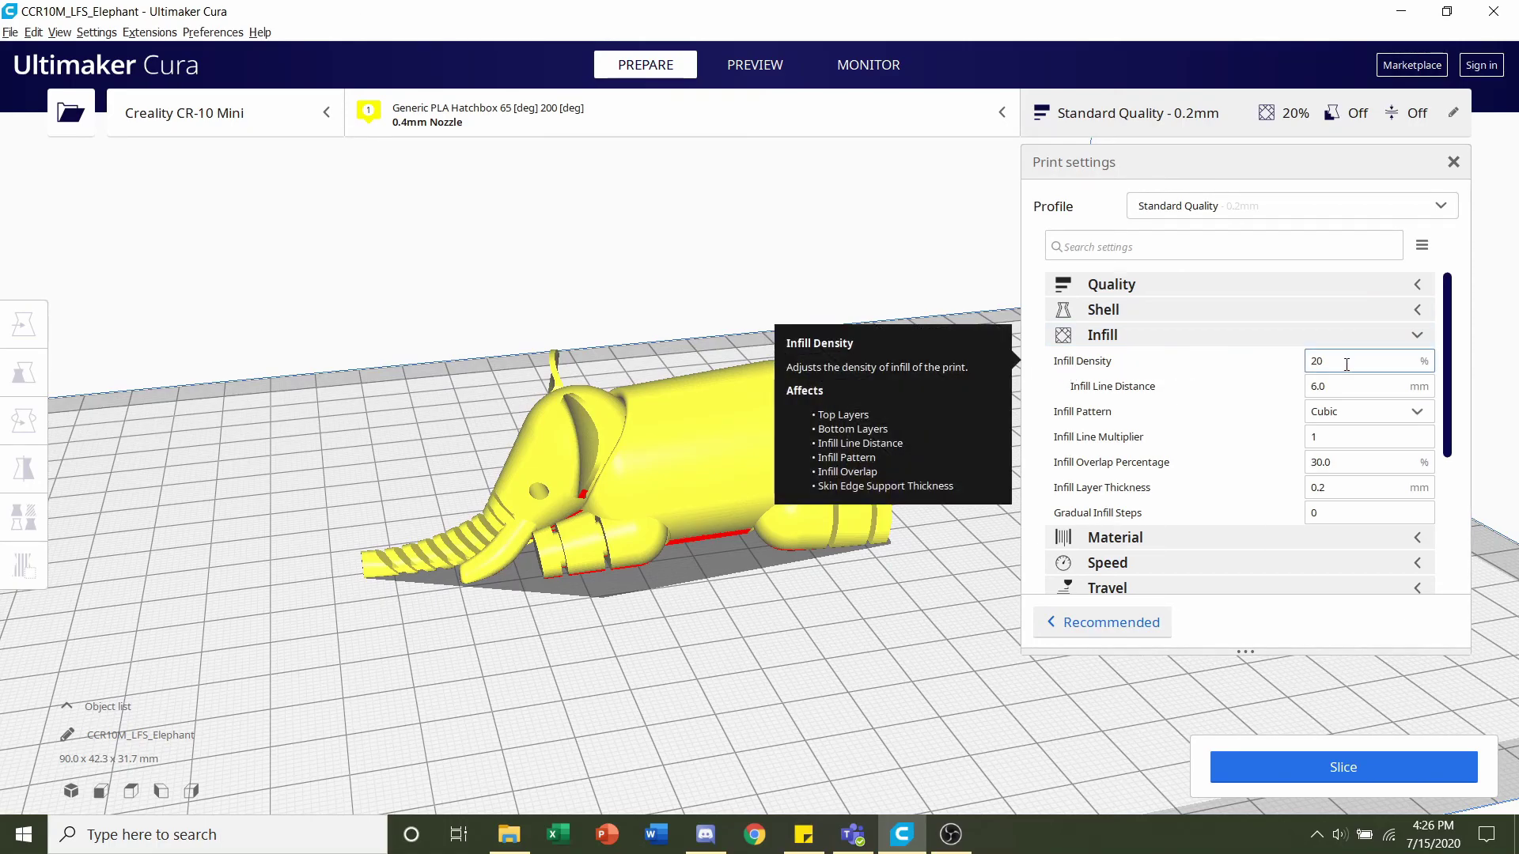
pyautogui.moveTo(1328, 361); pyautogui.dragTo(1297, 370)
pyautogui.click(1155, 335)
pyautogui.scroll(-1, 1157, 381)
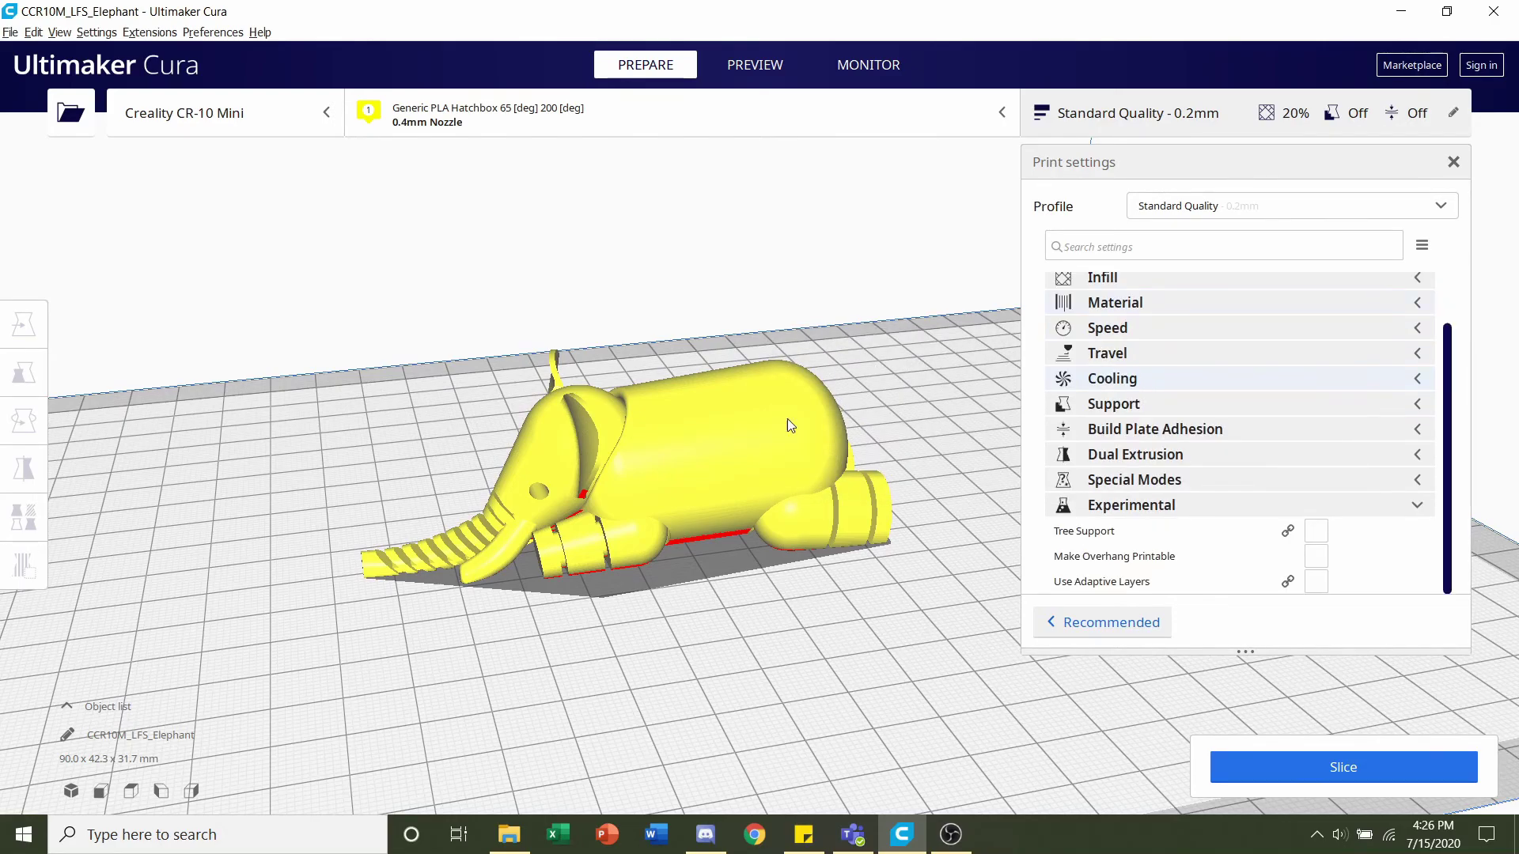
# Inspect the elephant's overhanging areas around the head, ears, legs and belly from several angles.
pyautogui.moveTo(543, 476); pyautogui.dragTo(678, 468, button='right')
pyautogui.scroll(5, 562, 411)
pyautogui.scroll(6, 552, 479)
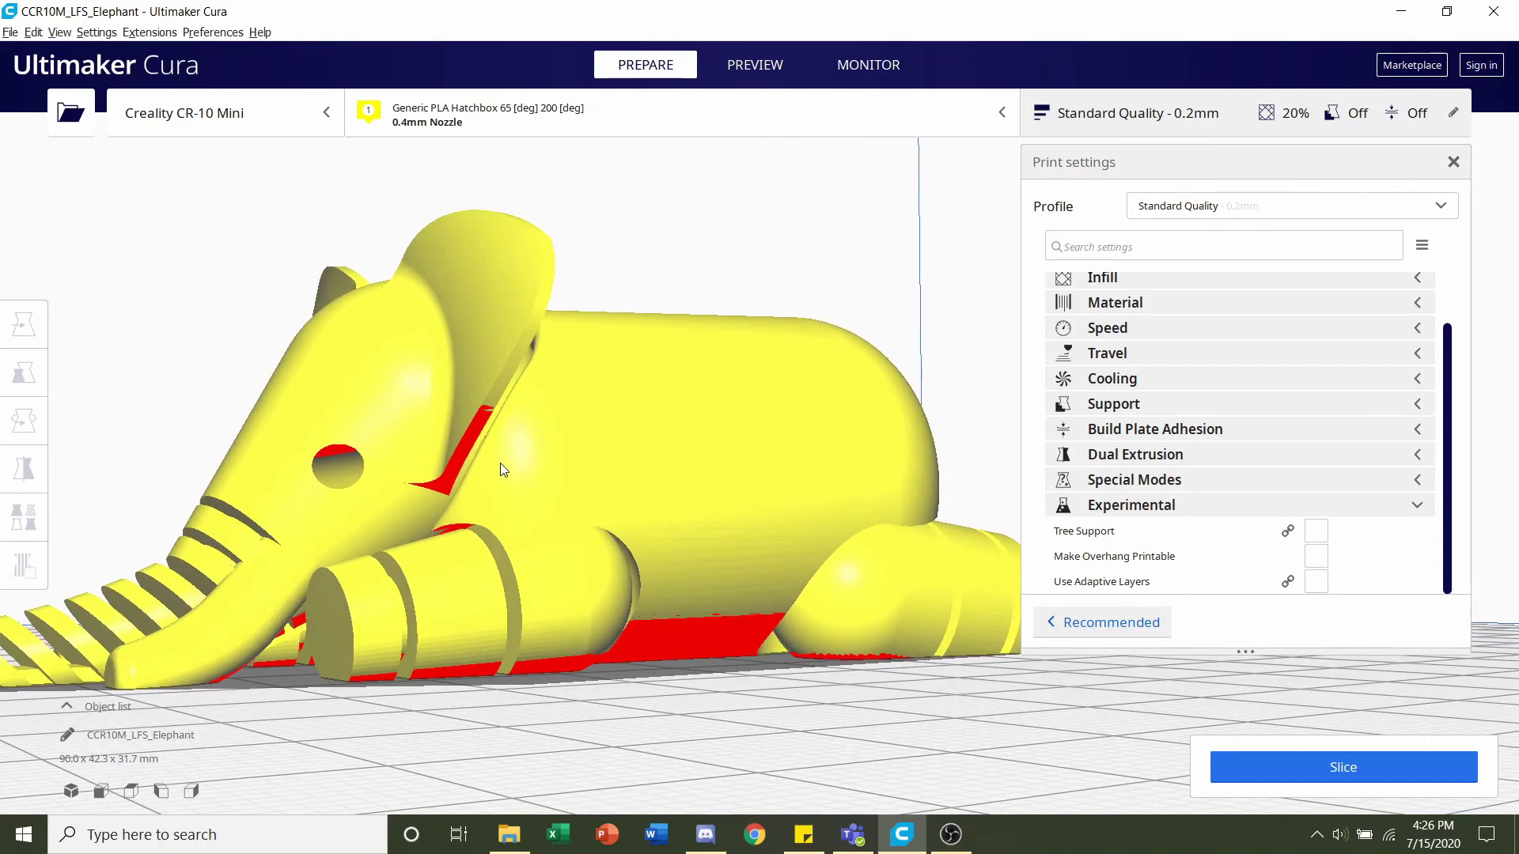
pyautogui.moveTo(646, 509); pyautogui.dragTo(626, 662, button='right')
pyautogui.moveTo(647, 611); pyautogui.dragTo(672, 514, button='right')
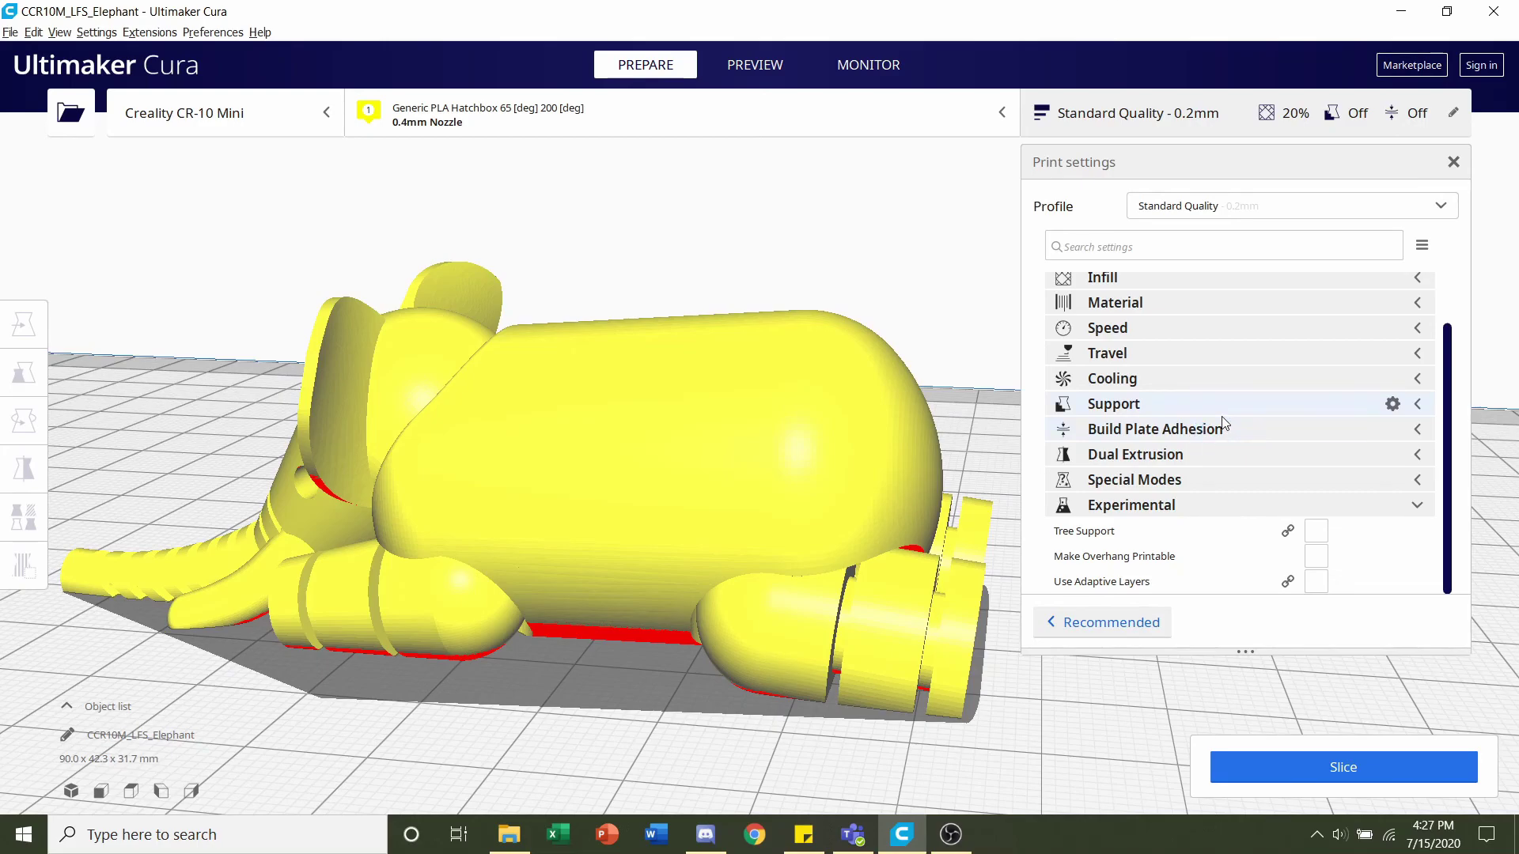
# Expand the Support and Build Plate Adhesion settings and inspect the elephant's underside for bed contact.
pyautogui.click(1165, 410)
pyautogui.moveTo(601, 435); pyautogui.dragTo(742, 446, button='right')
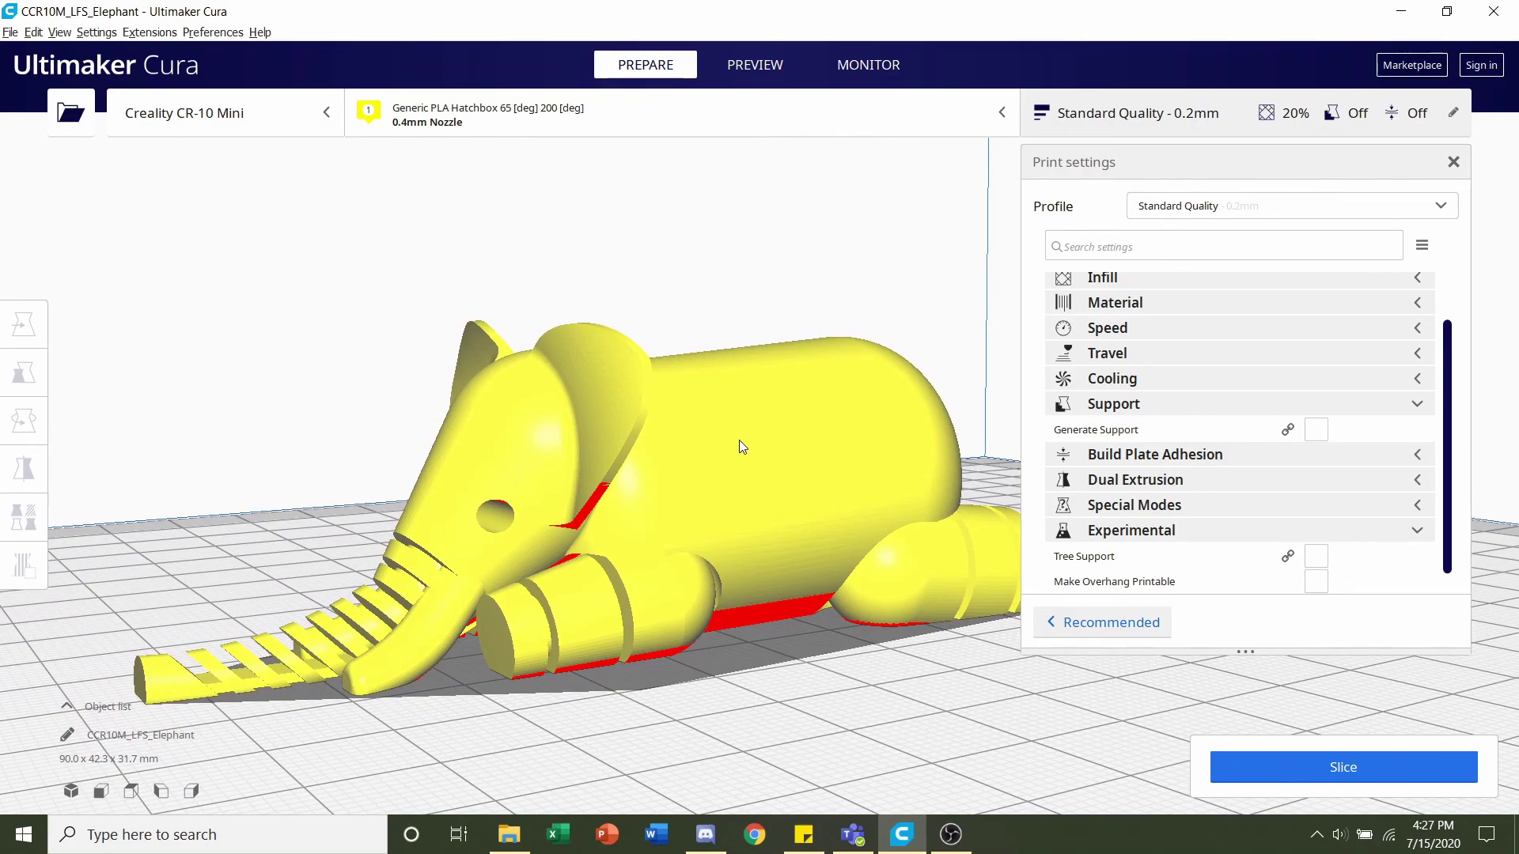
pyautogui.moveTo(739, 440); pyautogui.dragTo(706, 261, button='right')
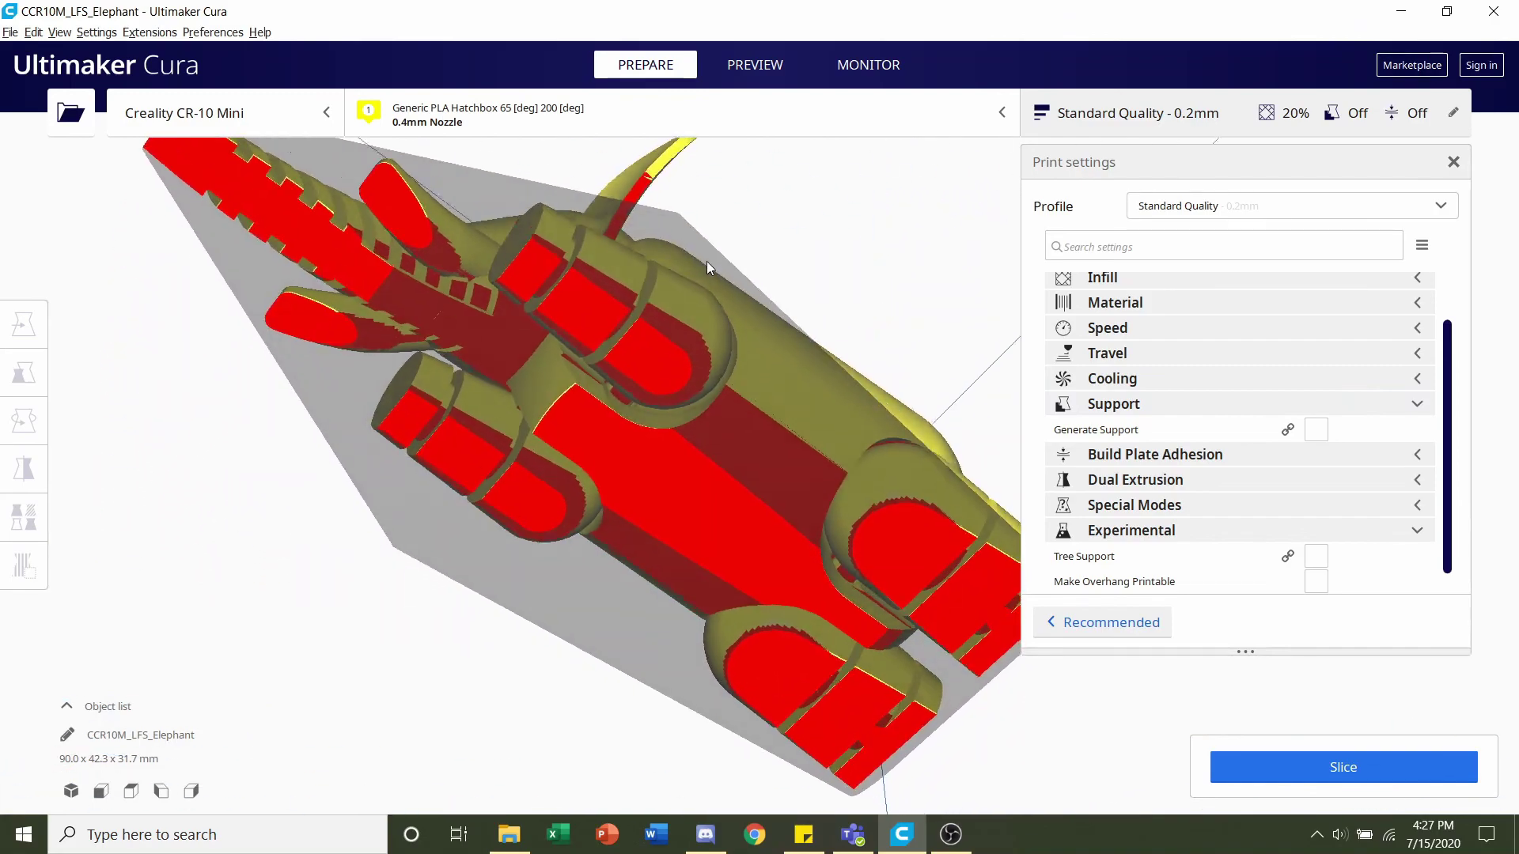
pyautogui.scroll(-3, 708, 260)
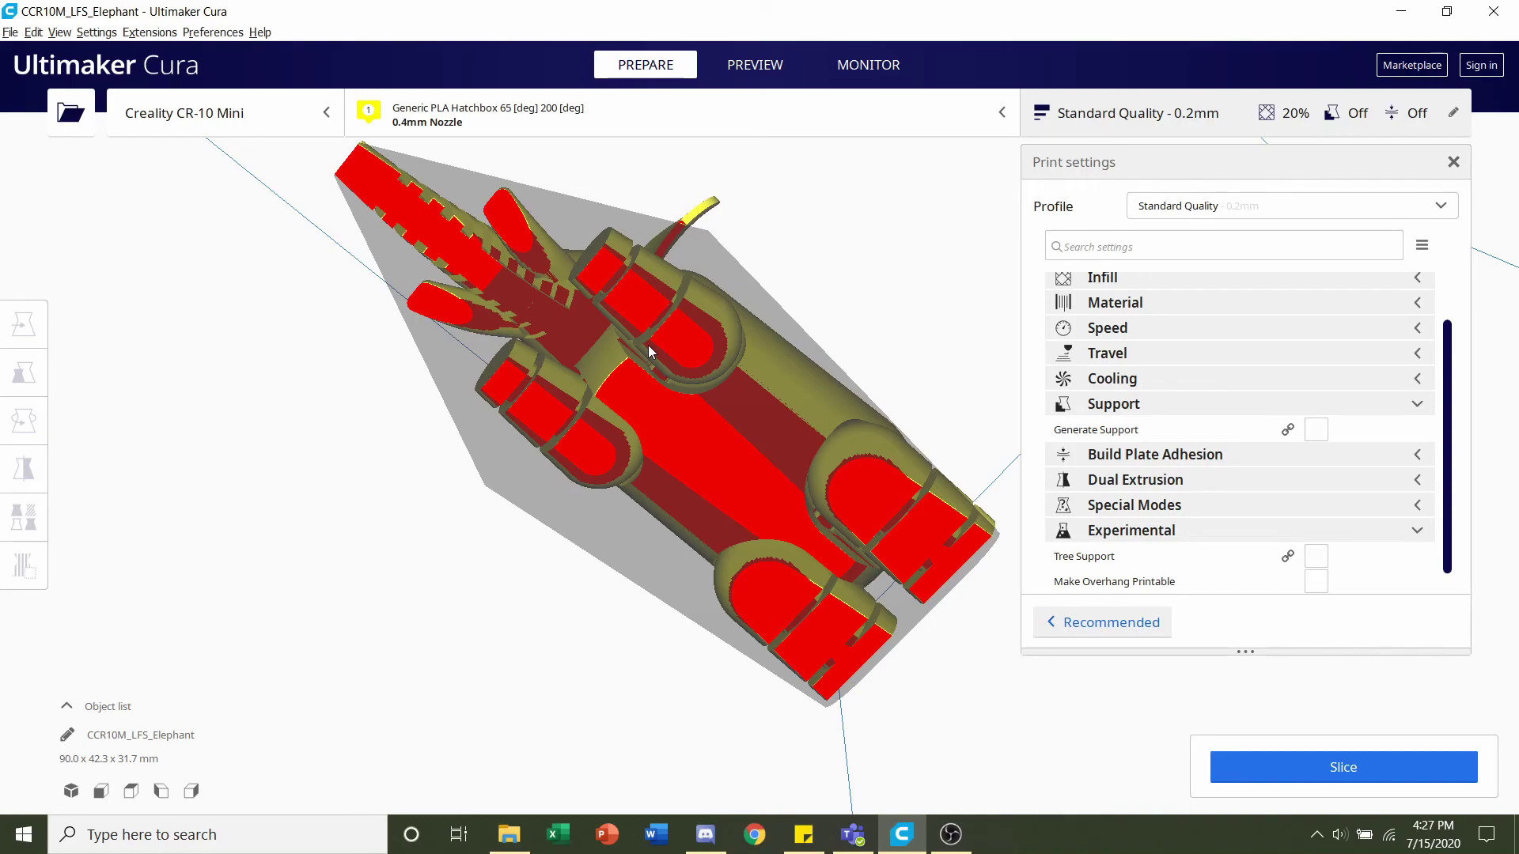
pyautogui.click(1132, 456)
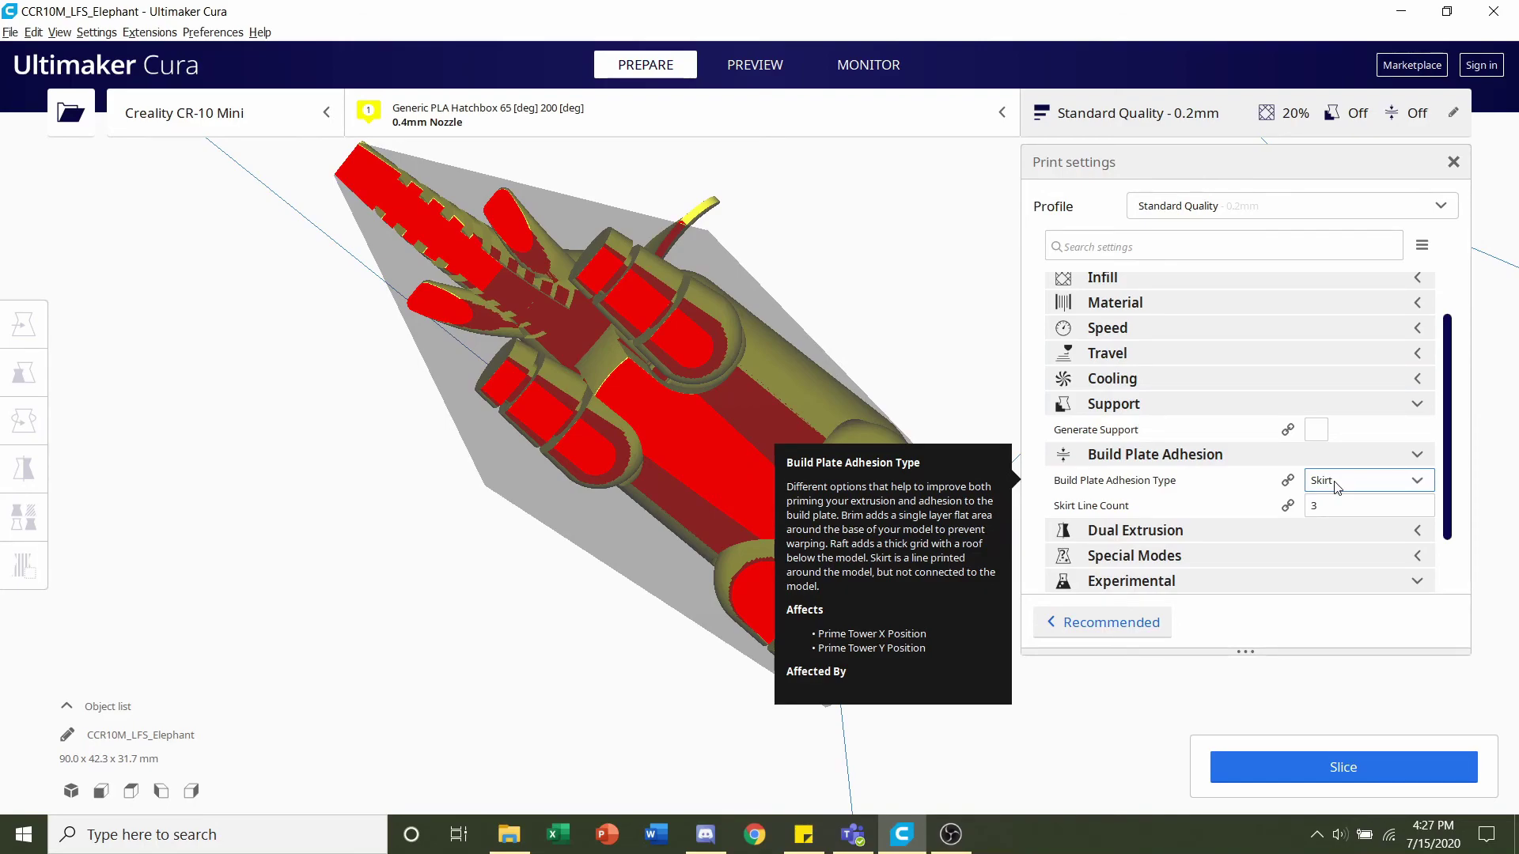
pyautogui.moveTo(534, 310); pyautogui.dragTo(609, 530, button='right')
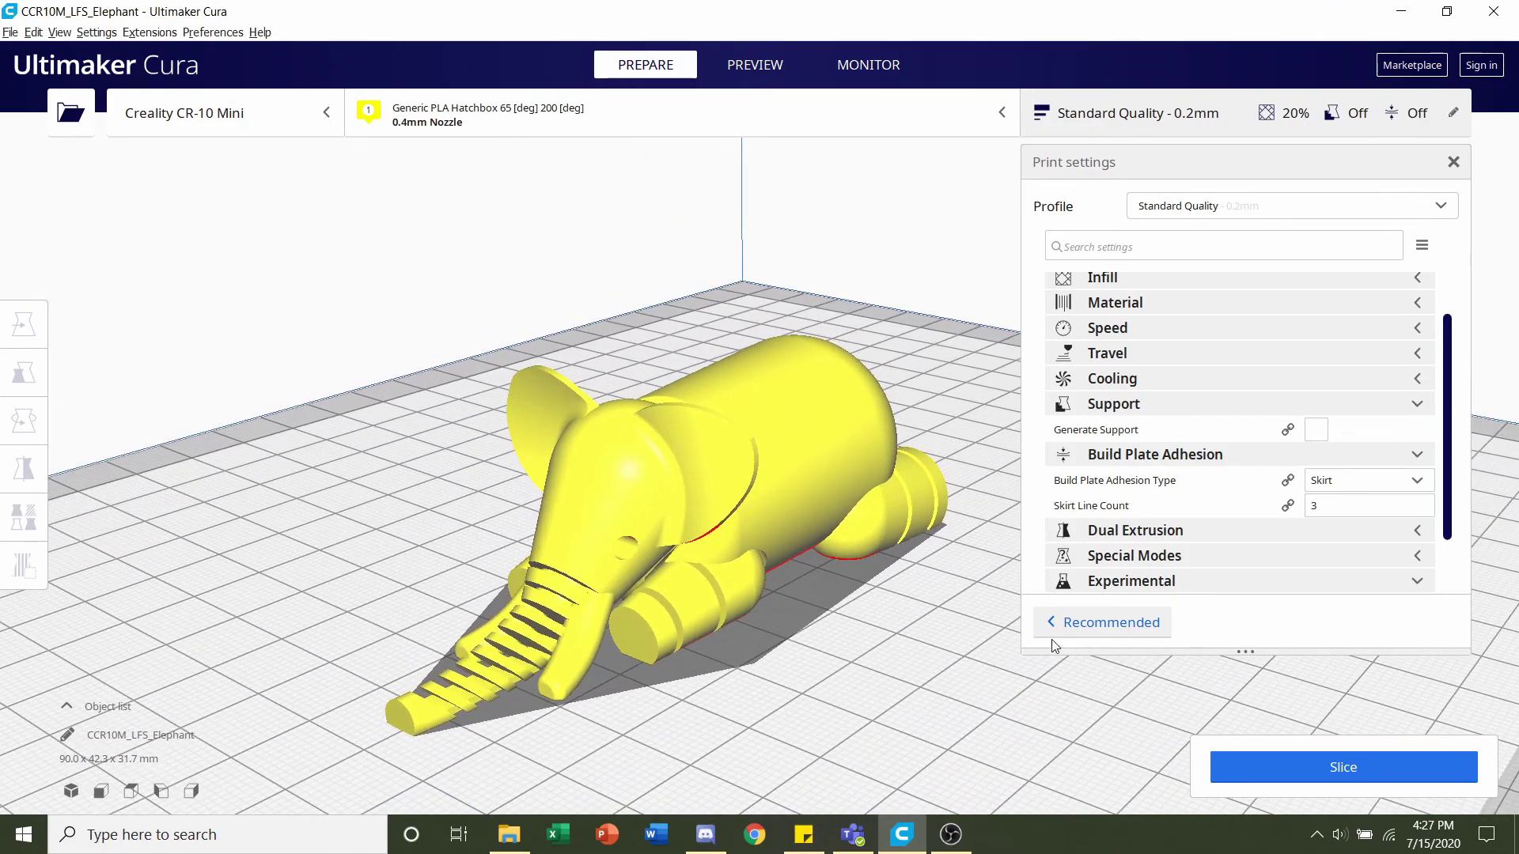
# Slice the elephant model and examine its sliced layers and skirt in the layer preview.
pyautogui.click(1281, 771)
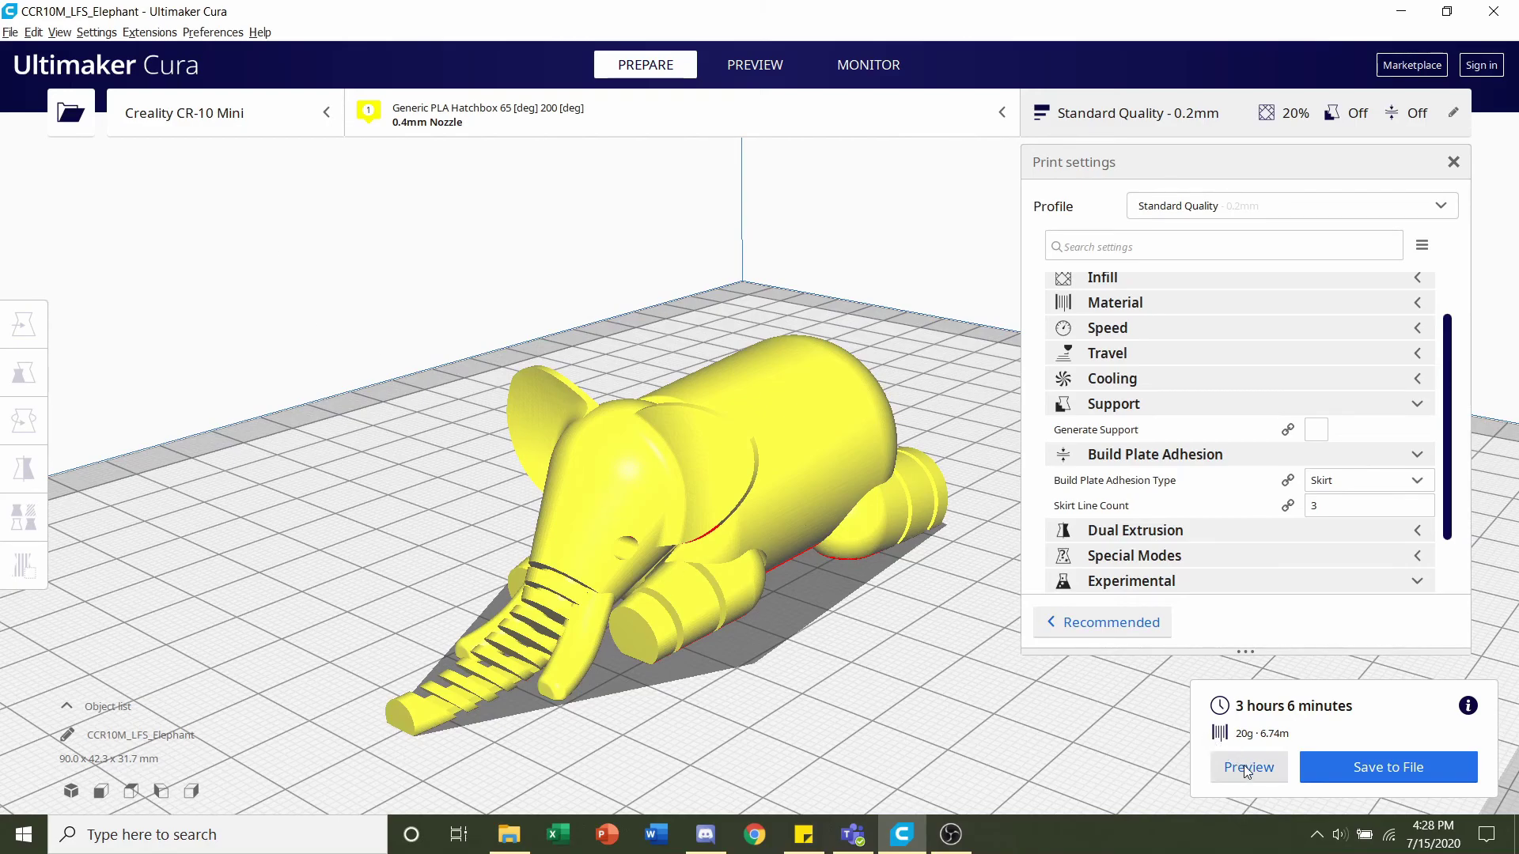
pyautogui.click(755, 64)
pyautogui.moveTo(592, 553); pyautogui.dragTo(677, 541, button='right')
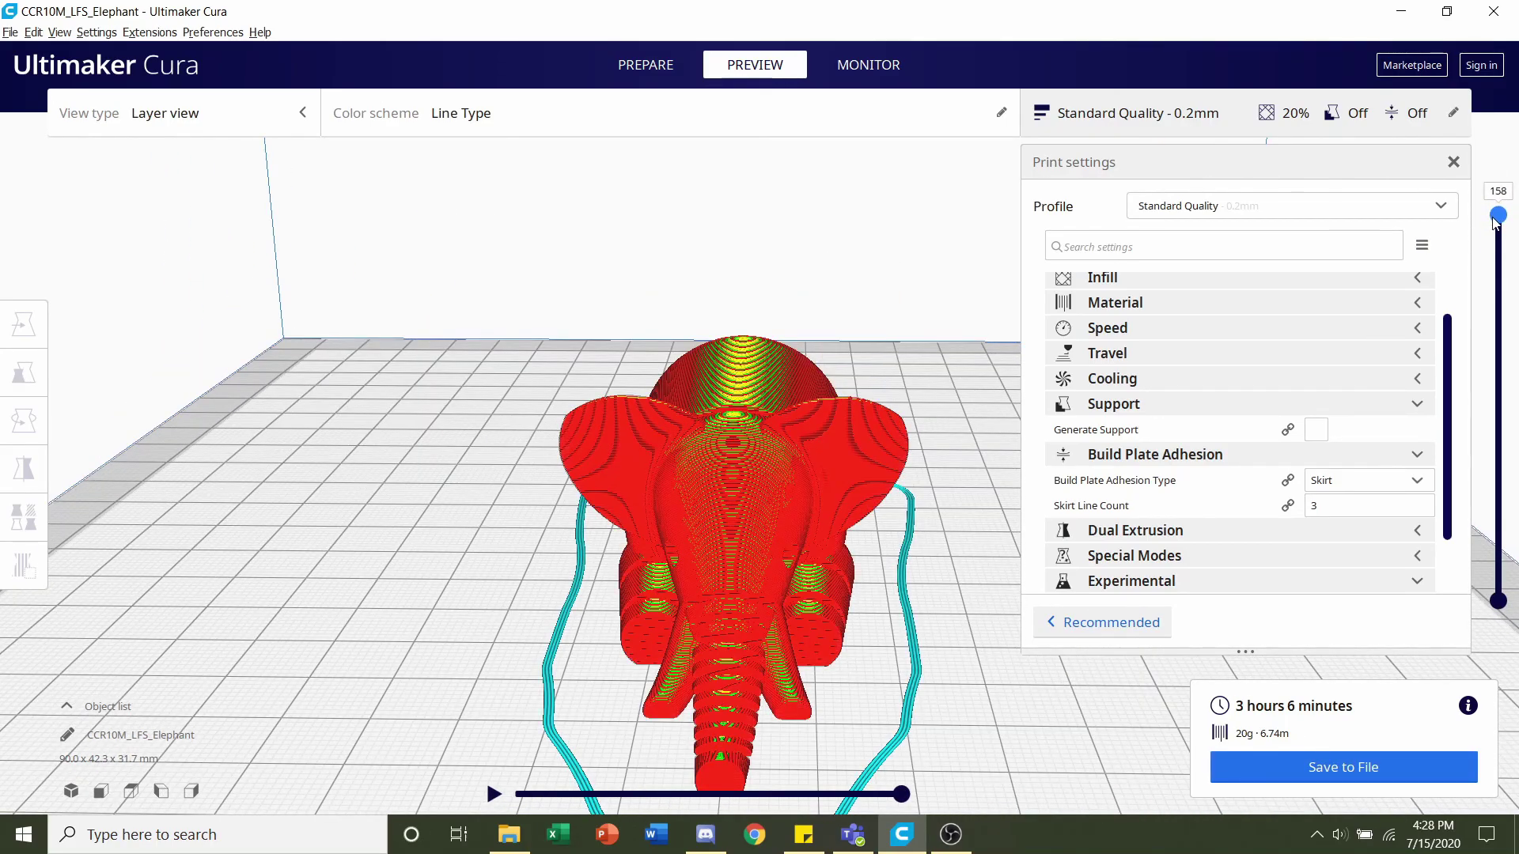
pyautogui.moveTo(1495, 217); pyautogui.dragTo(1510, 164)
pyautogui.moveTo(739, 312); pyautogui.dragTo(815, 357, button='right')
pyautogui.moveTo(535, 448); pyautogui.dragTo(229, 408, button='right')
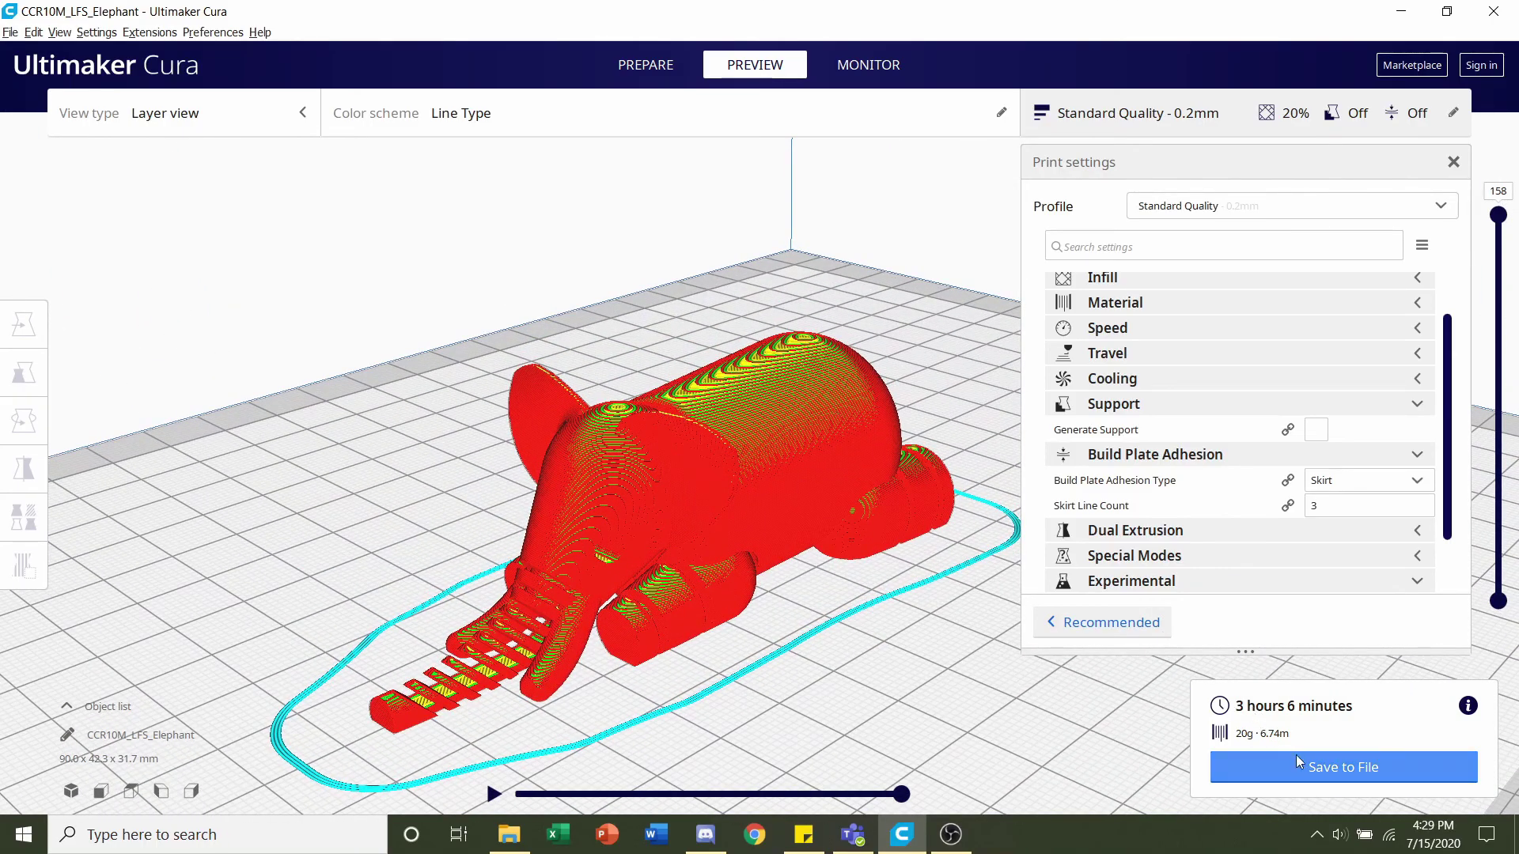